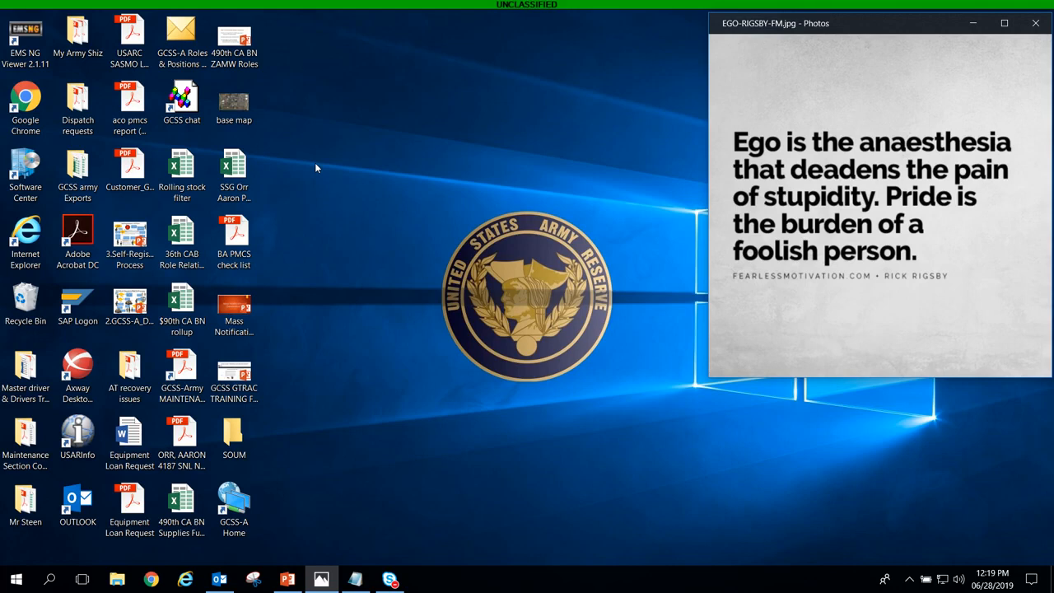
Step: Sign in to the GCSS-Army portal with the CAC signature certificate, accept the usage terms, and launch the WIN GUI
left_click(238, 504)
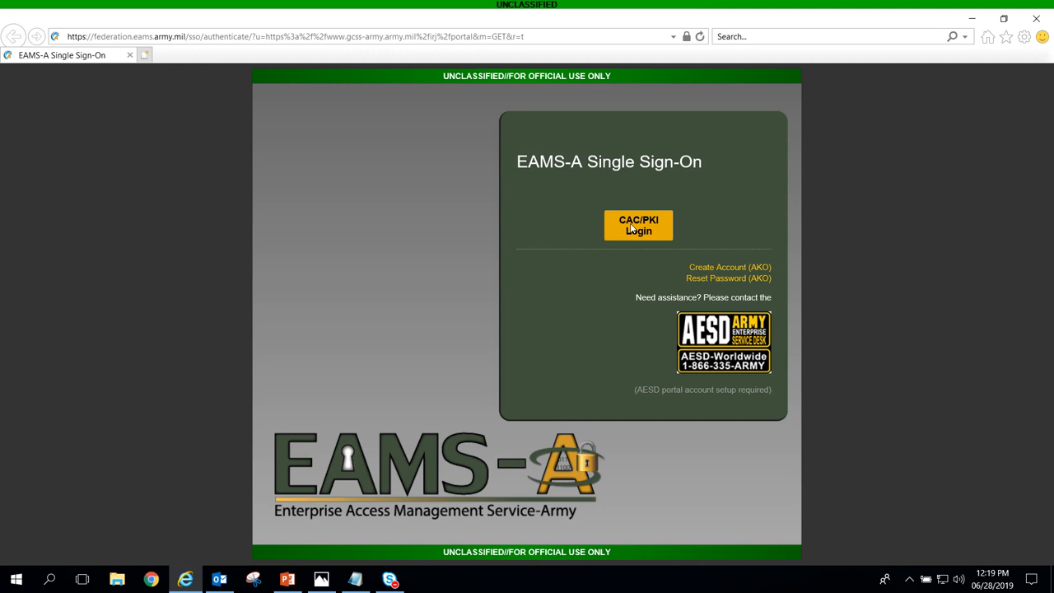
left_click(631, 228)
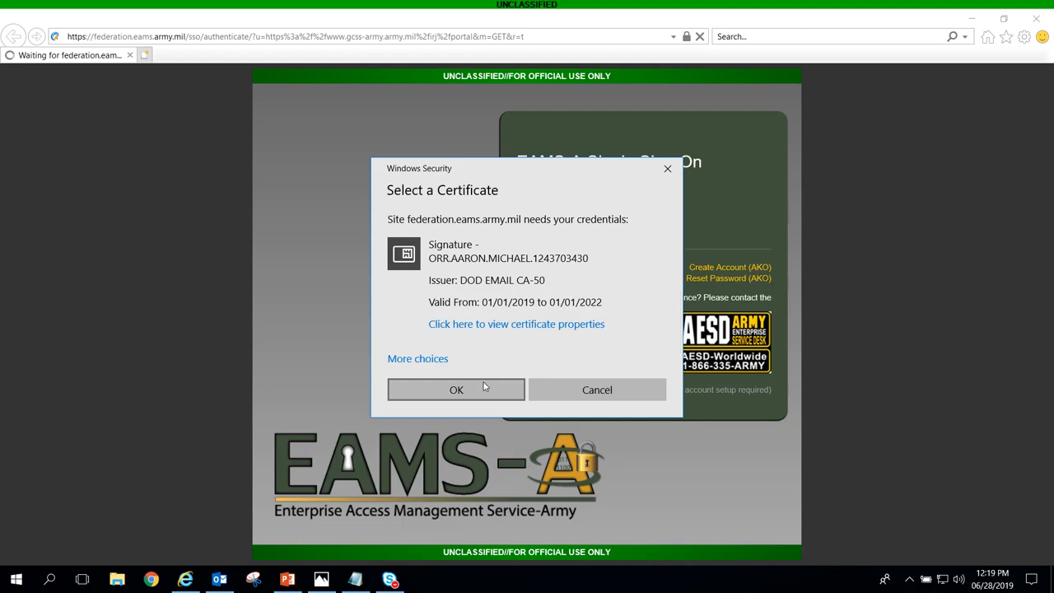
left_click(485, 387)
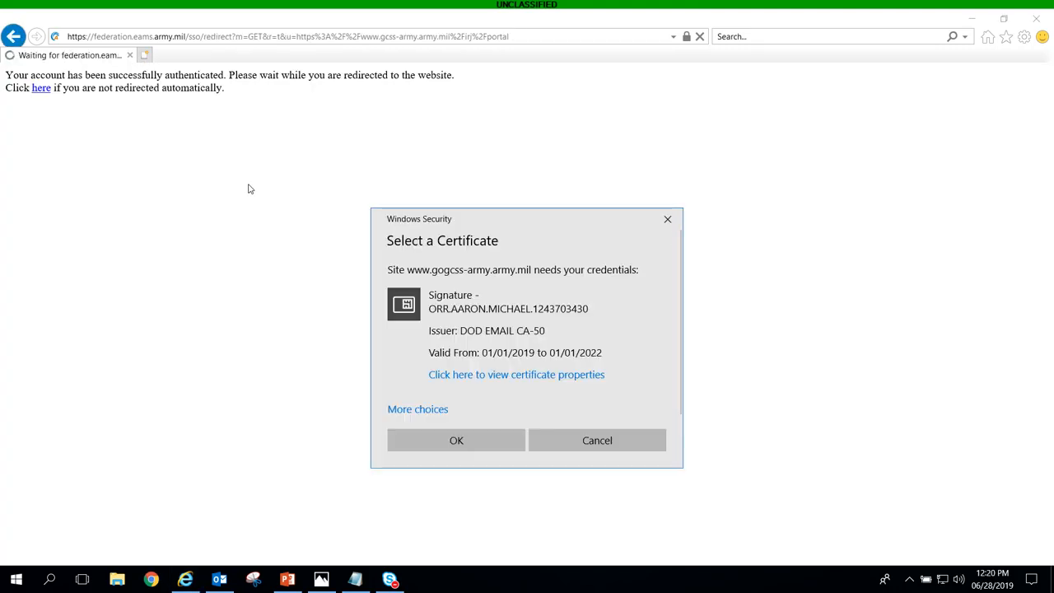
left_click(468, 442)
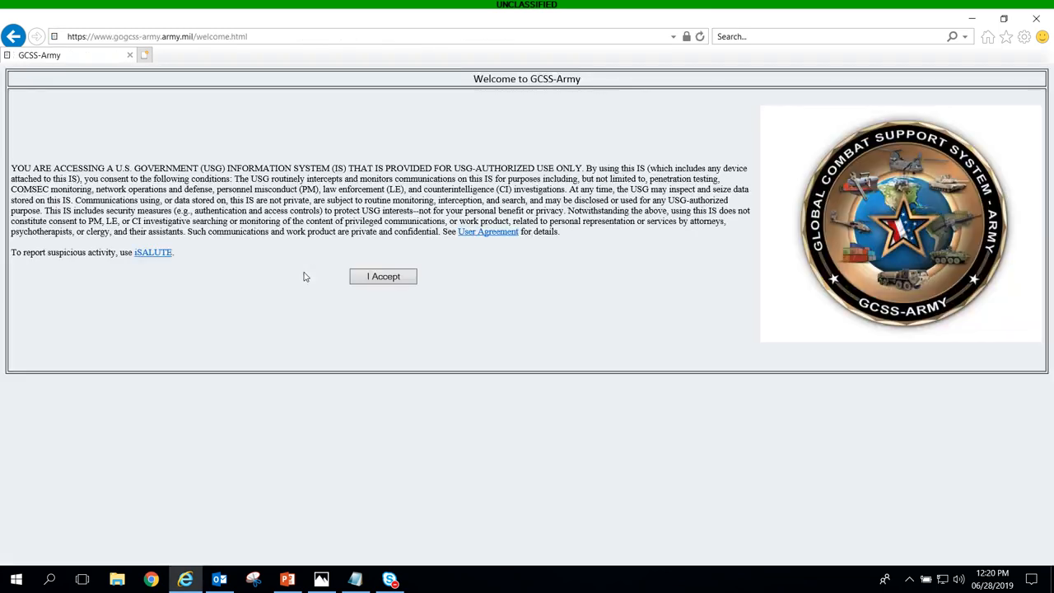
left_click(396, 283)
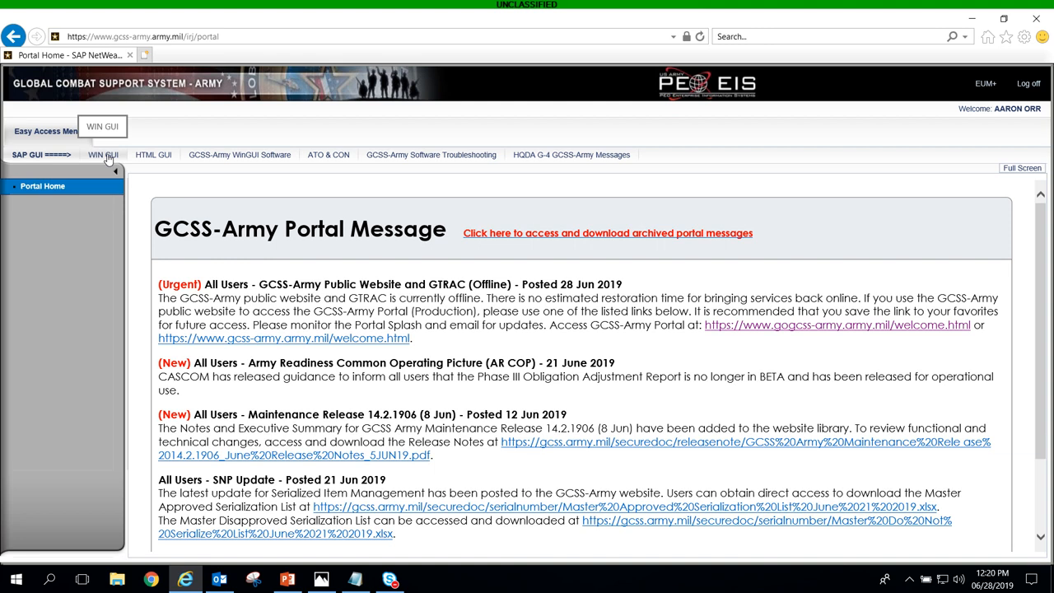
left_click(104, 155)
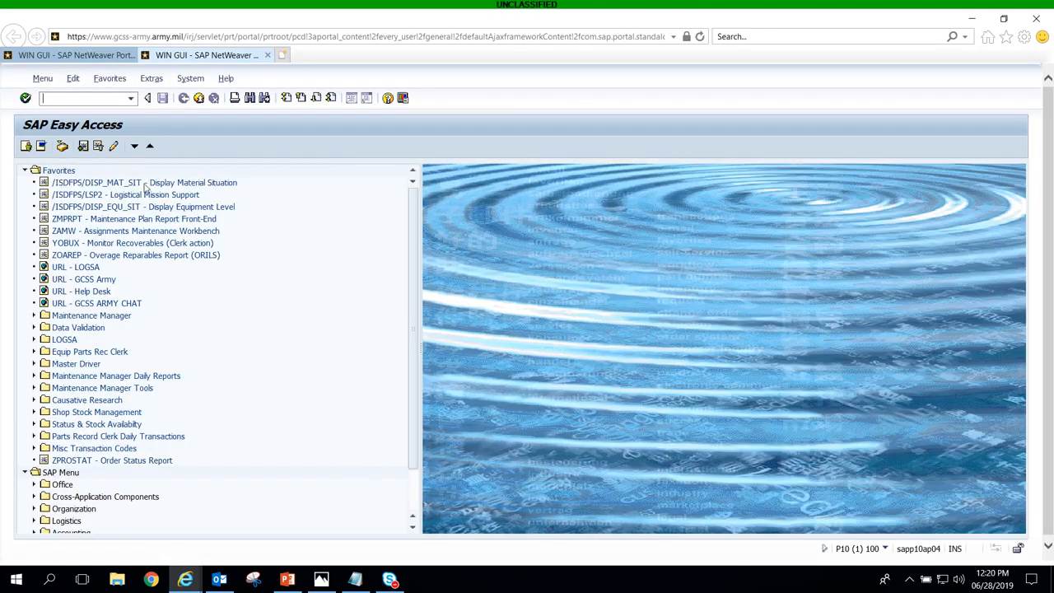
Step: Run the Display Material Situation report for force element wruj
double_click(144, 182)
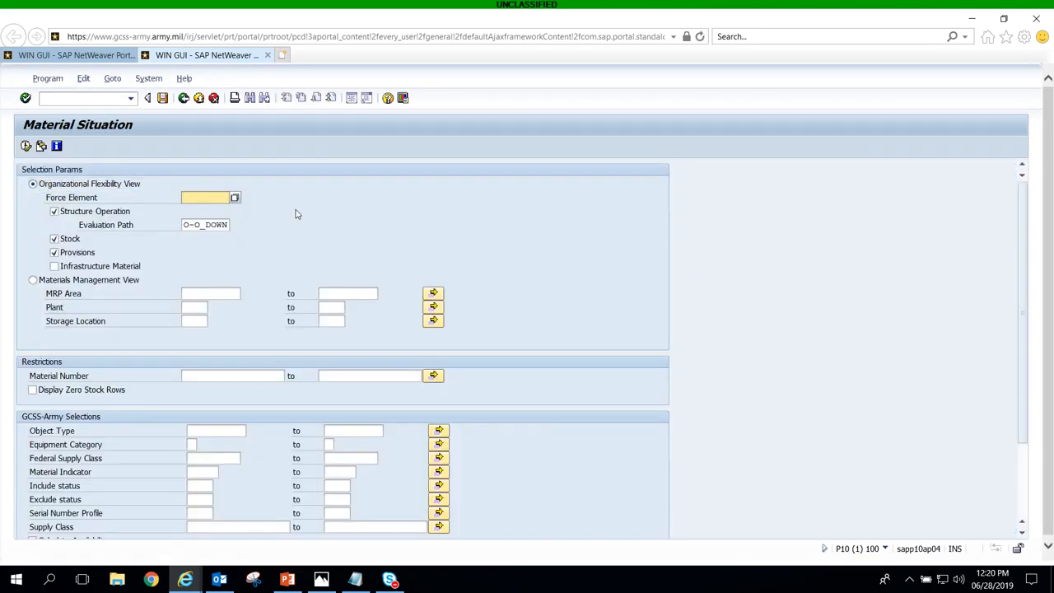
type("wruj")
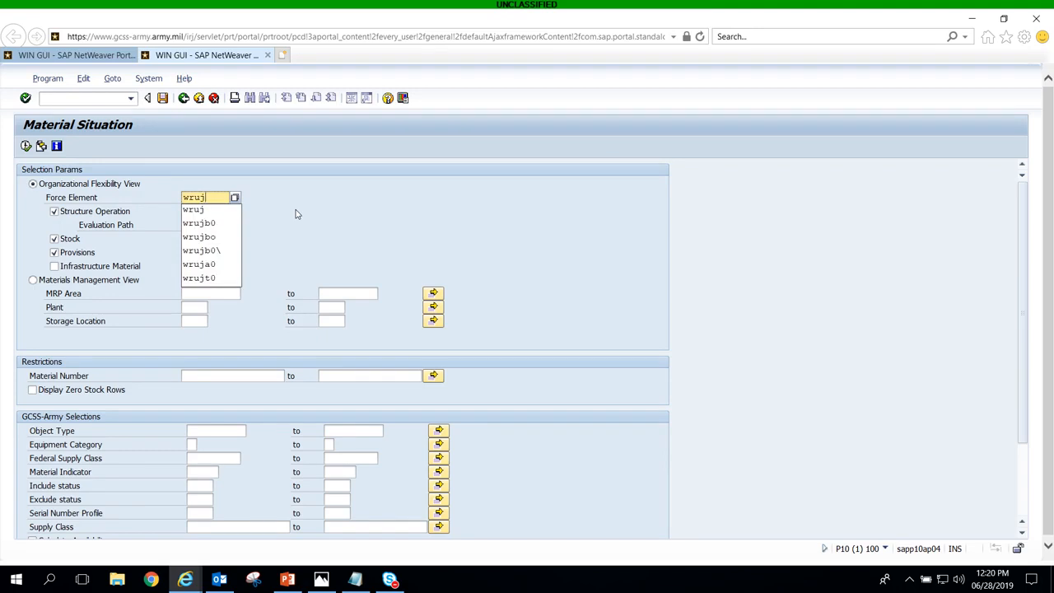
key("Return")
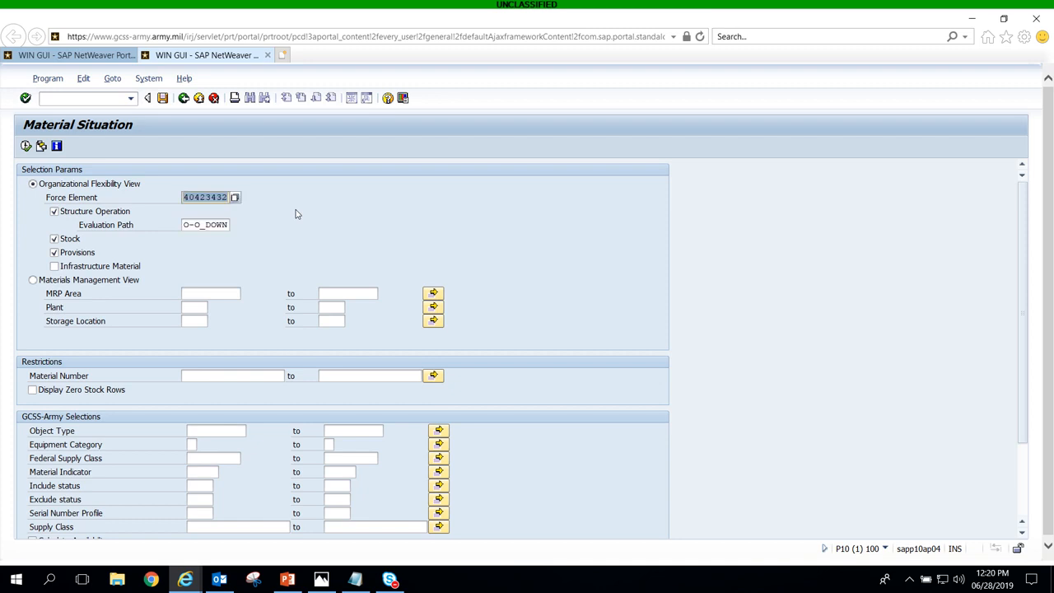
left_click(26, 145)
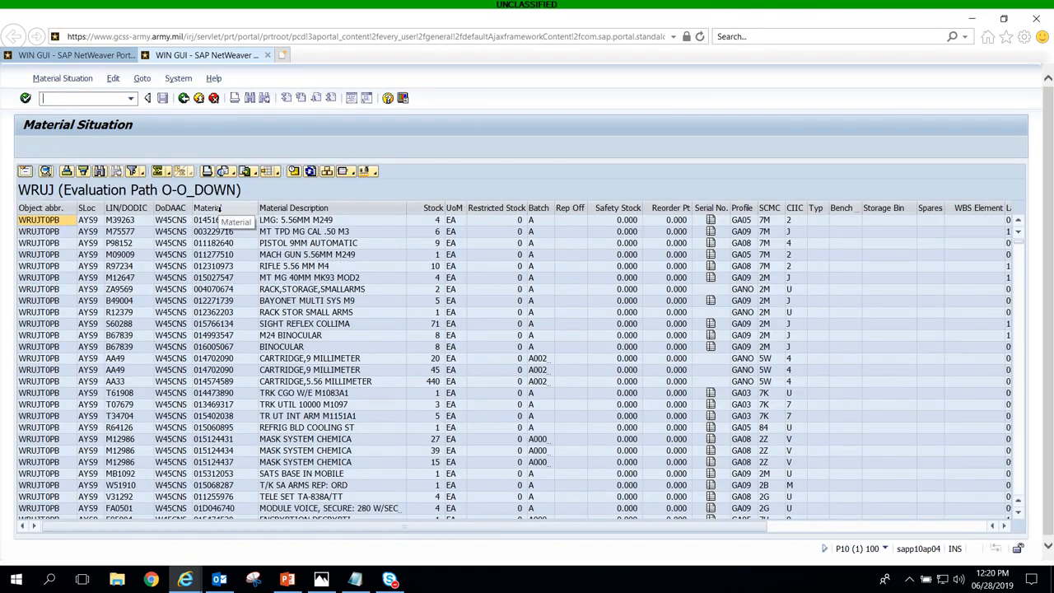
Step: Sort the stock list by material description in ascending order and select the ADHESIVE line
left_click(300, 210)
right_click(299, 210)
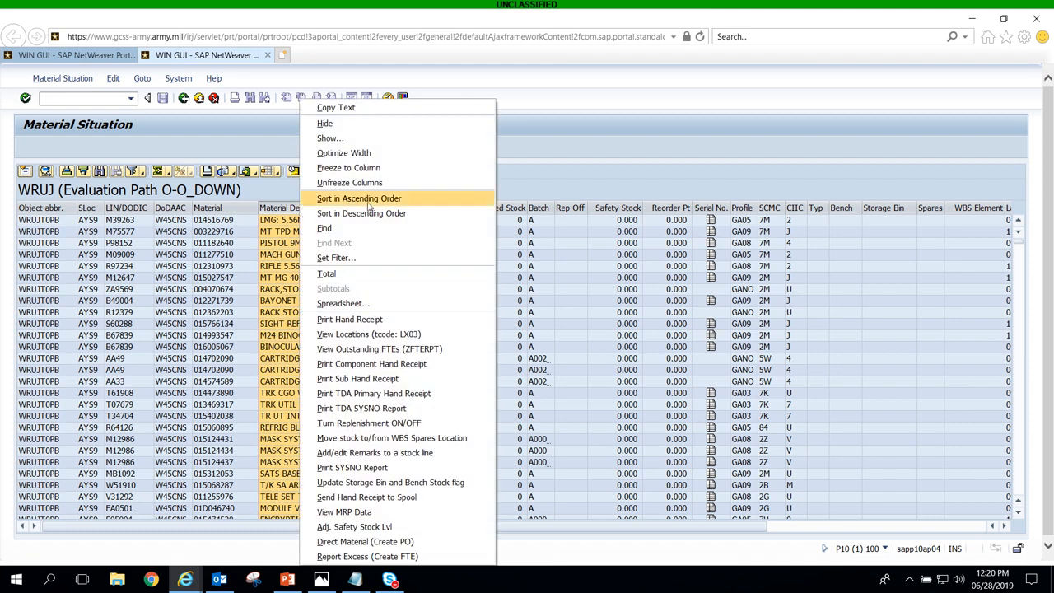
left_click(369, 201)
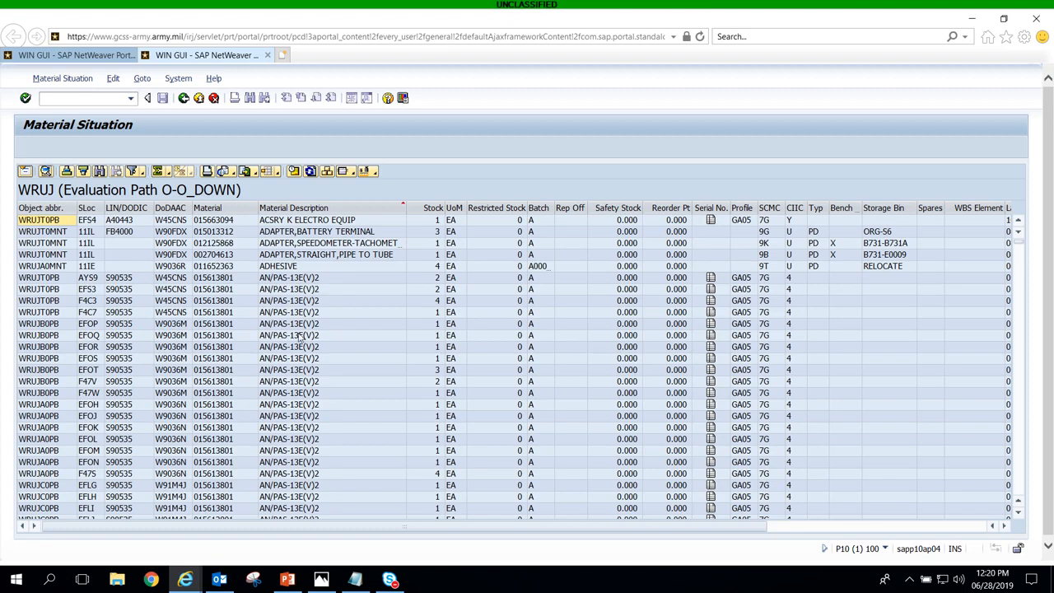
left_click(284, 270)
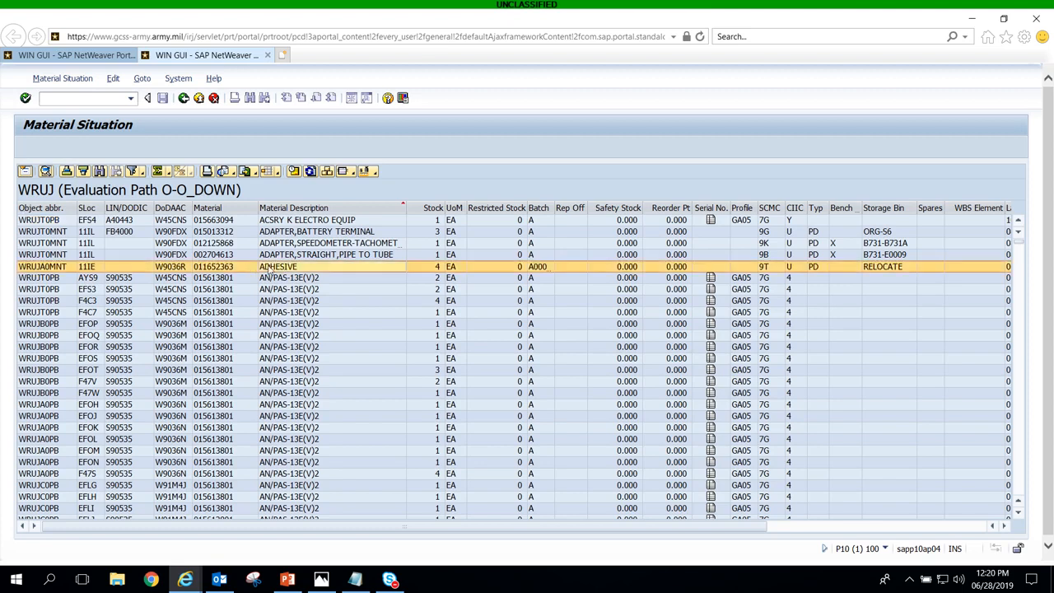
left_click(233, 267)
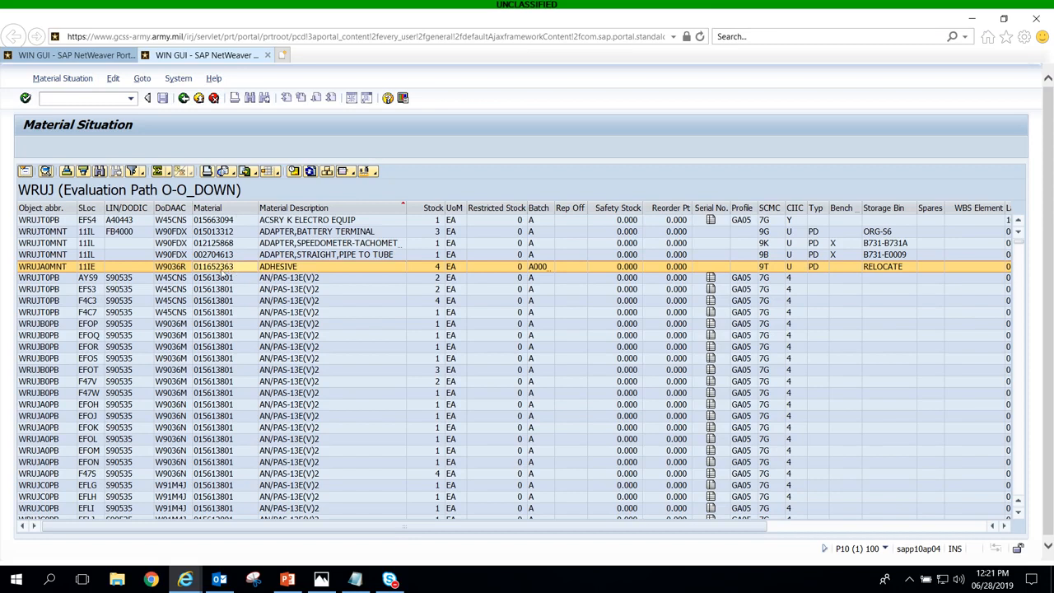
left_click(322, 270)
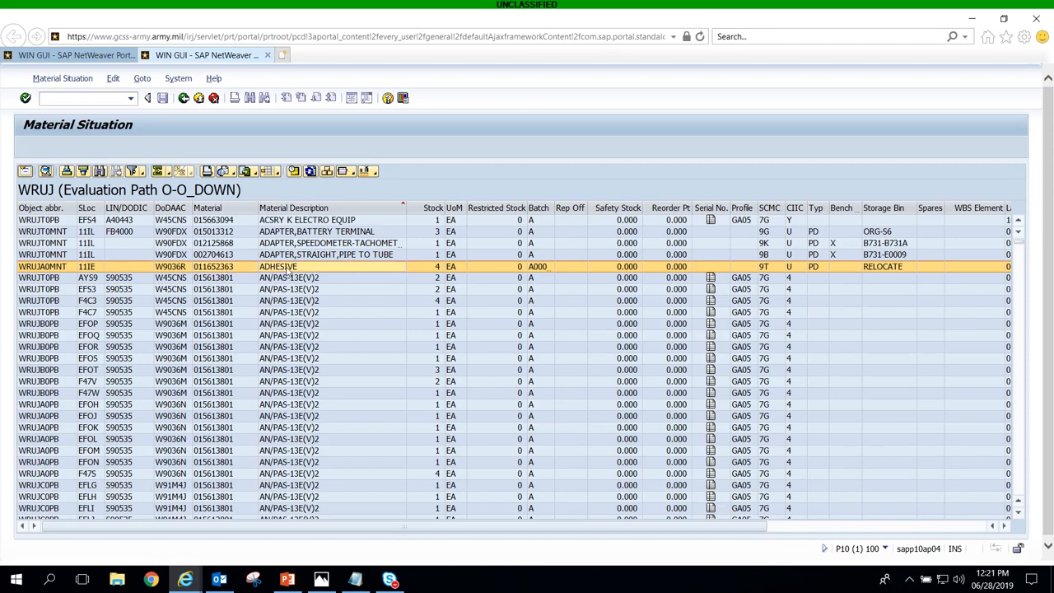
Step: Start transaction MIGO in a new session and set the transfer posting's reference document to R10 Other
left_click(102, 98)
type("/omigo")
key("Return")
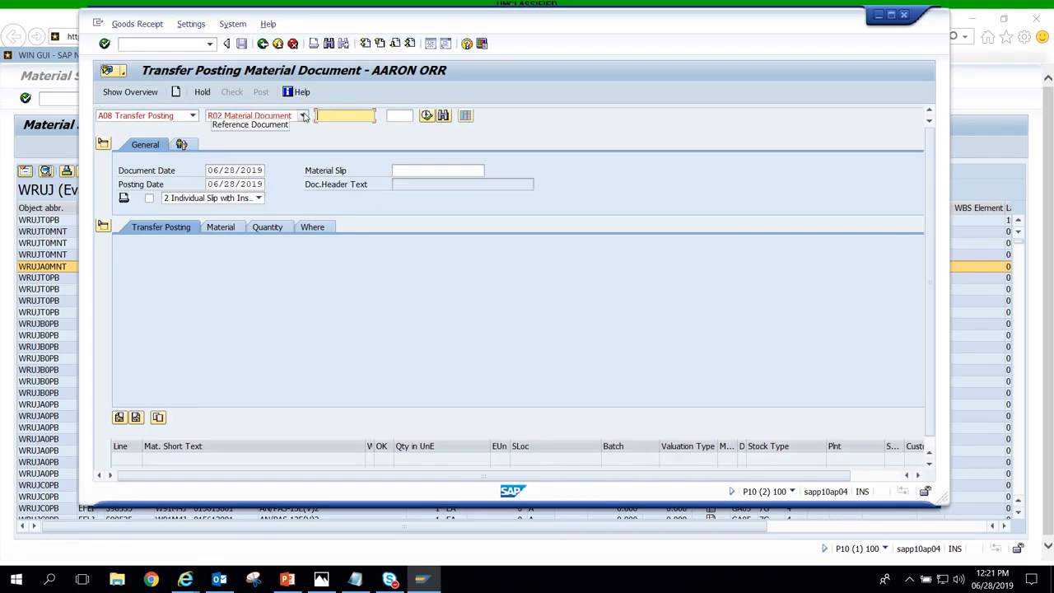
left_click(303, 116)
left_click(274, 156)
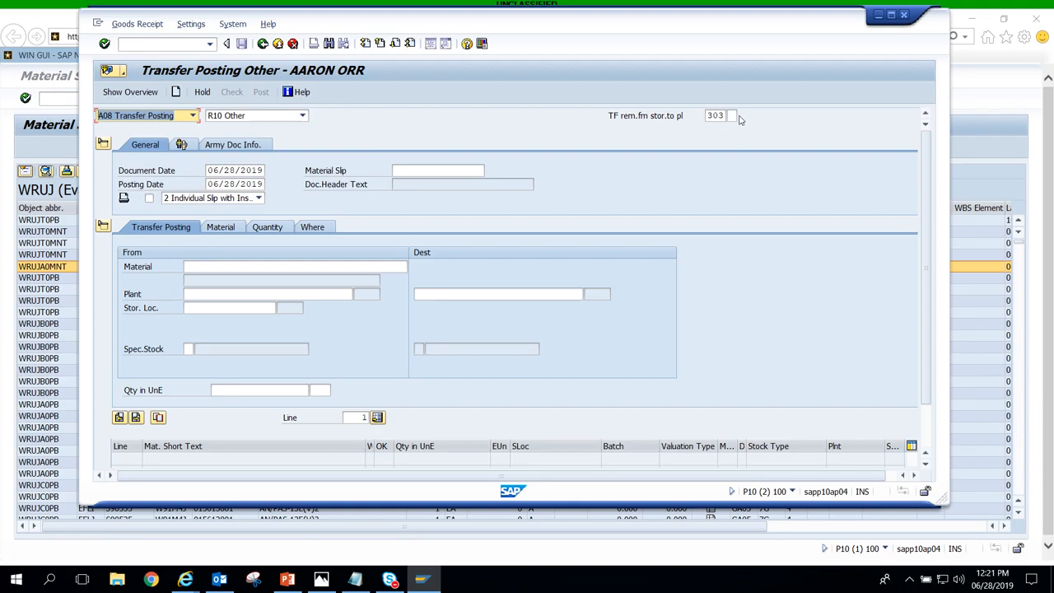
Step: Enter 011652363 as the source material of the transfer posting
left_click(223, 266)
type("0")
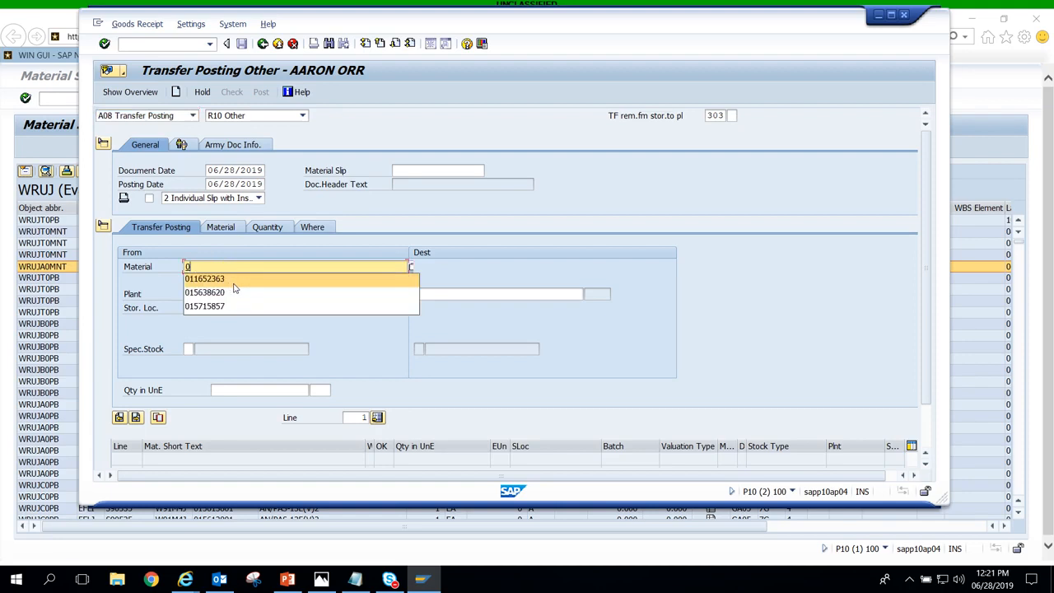
left_click(214, 278)
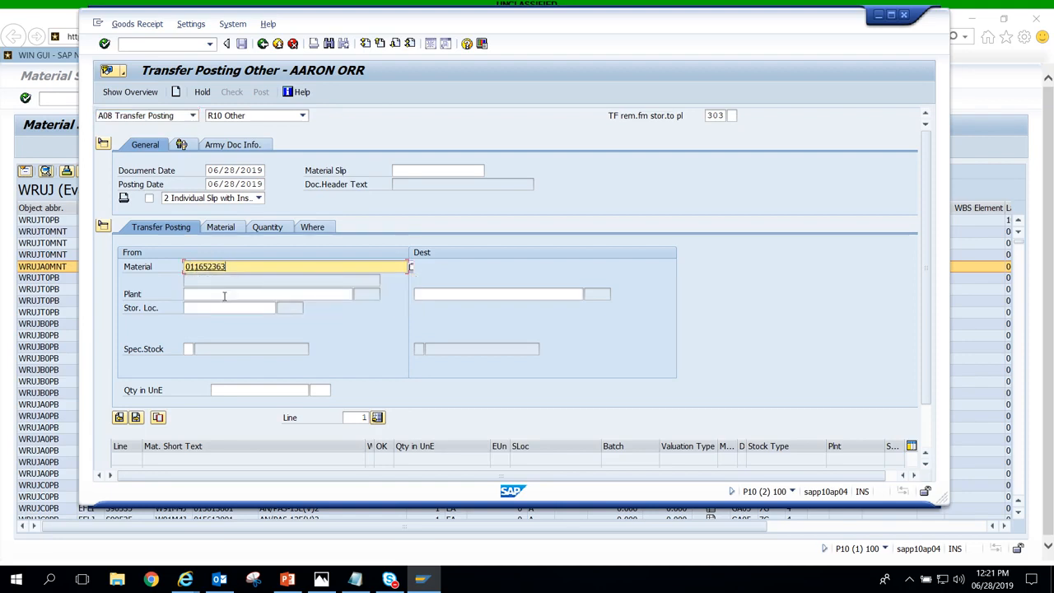
Step: Set the source plant to 2000 and the source storage location to 11ie
left_click(231, 296)
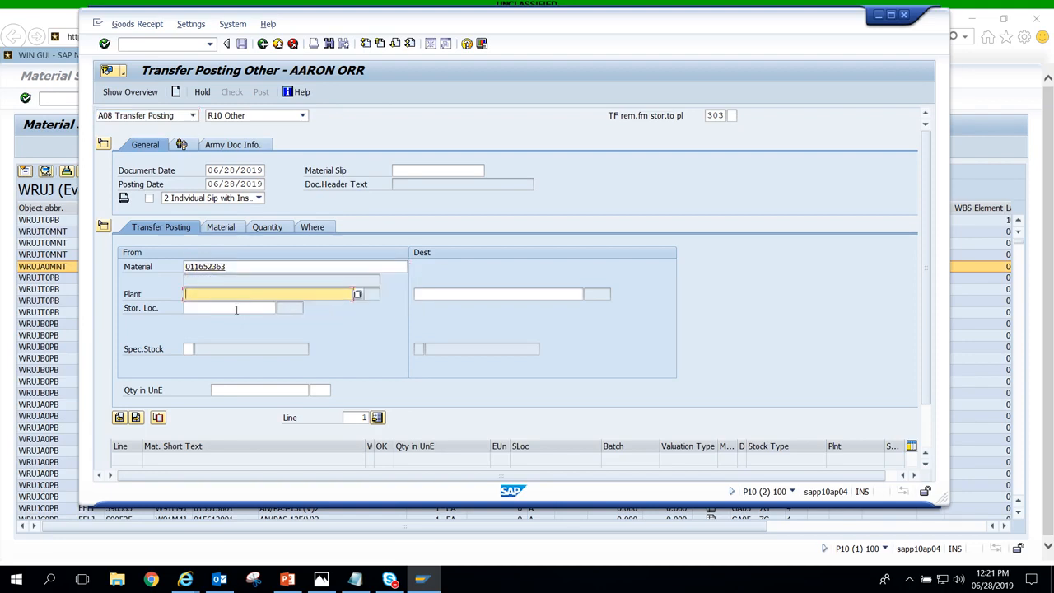
type("11ie")
left_click(223, 307)
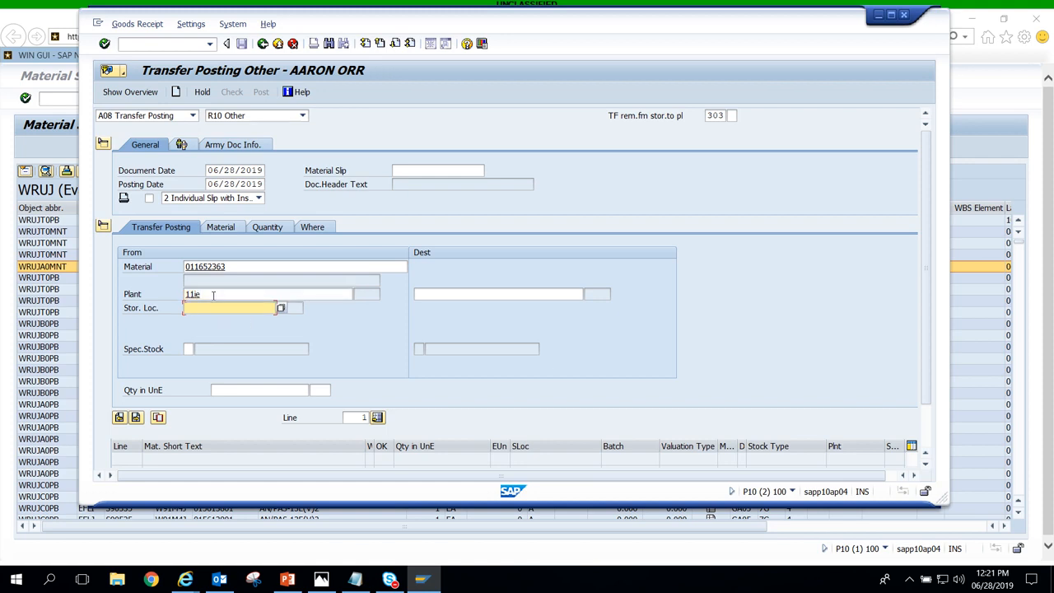
key("shift+Tab")
type("200")
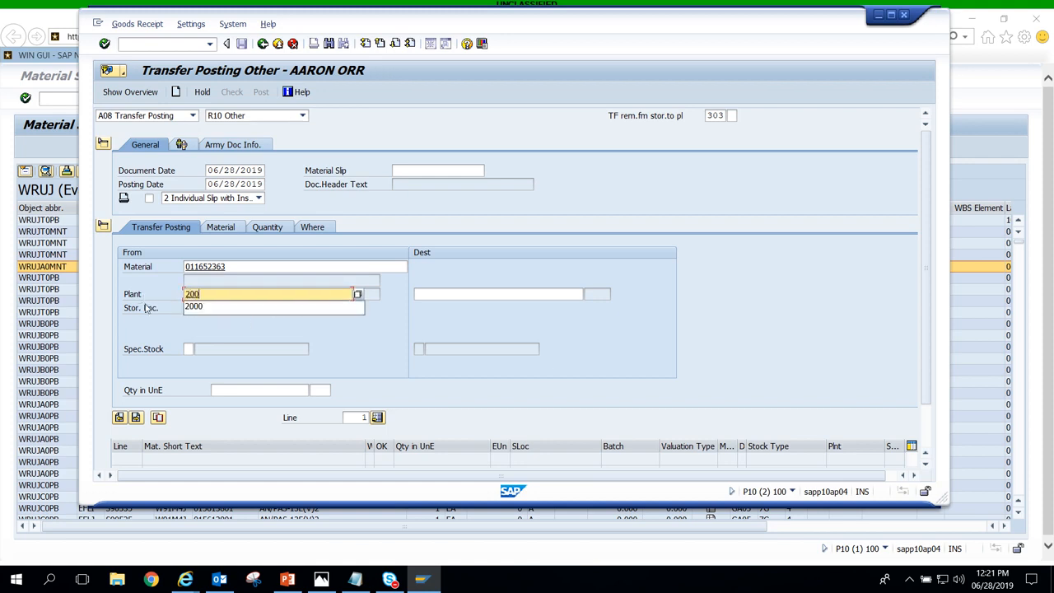
left_click(217, 308)
left_click(215, 309)
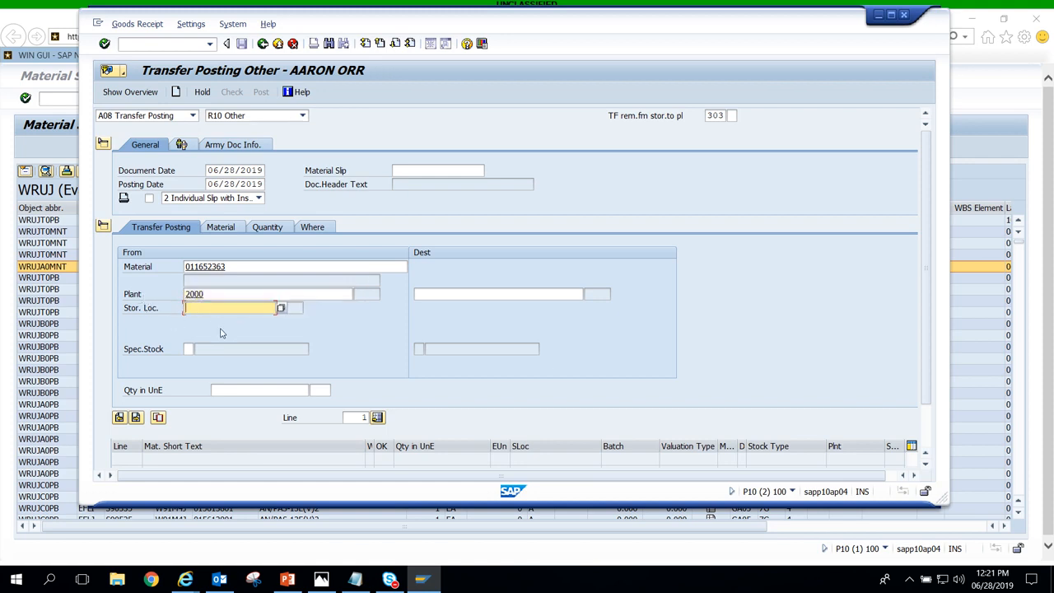
type("11i")
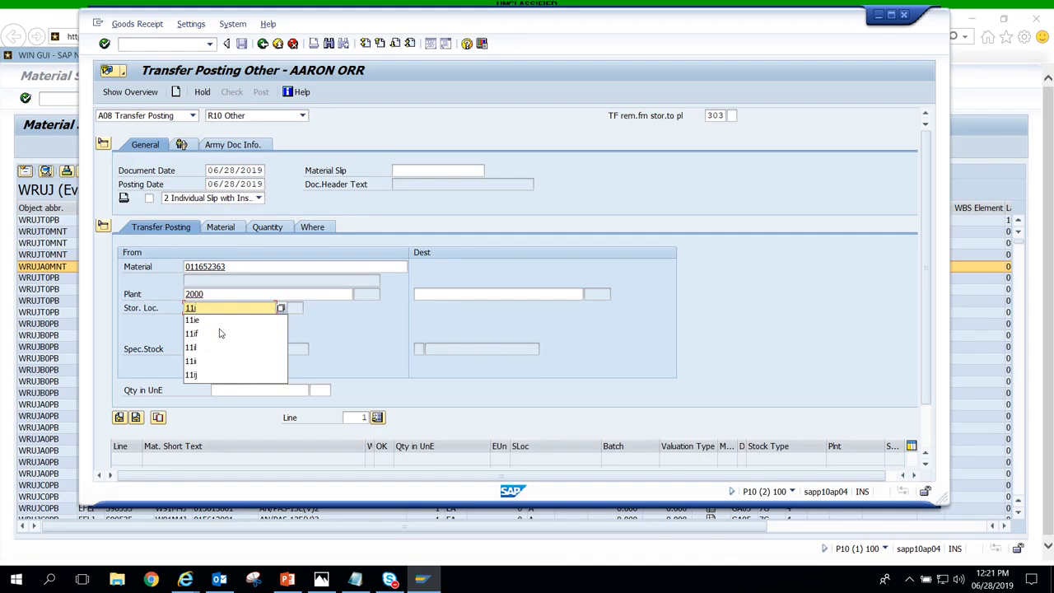
type("e")
Step: Set the transfer quantity to 1 with unit of entry TU and confirm the item data
left_click(266, 394)
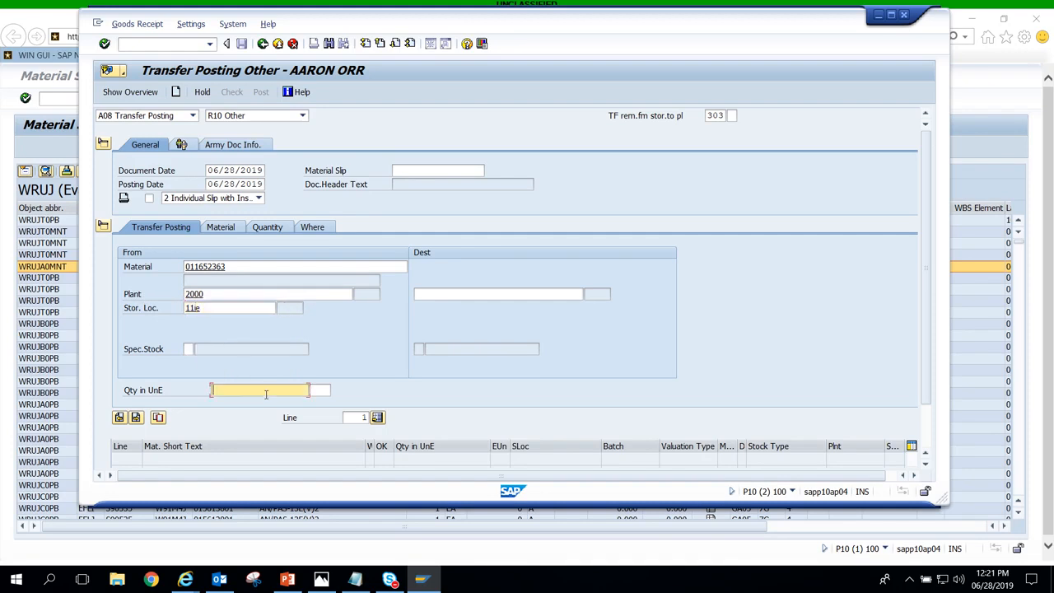
type("1")
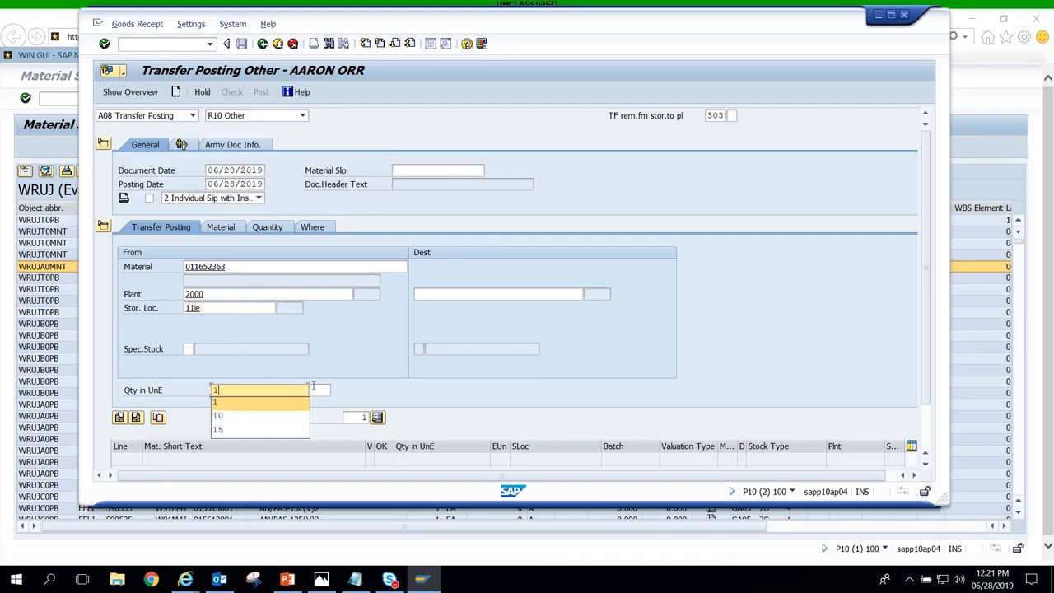
left_click(324, 389)
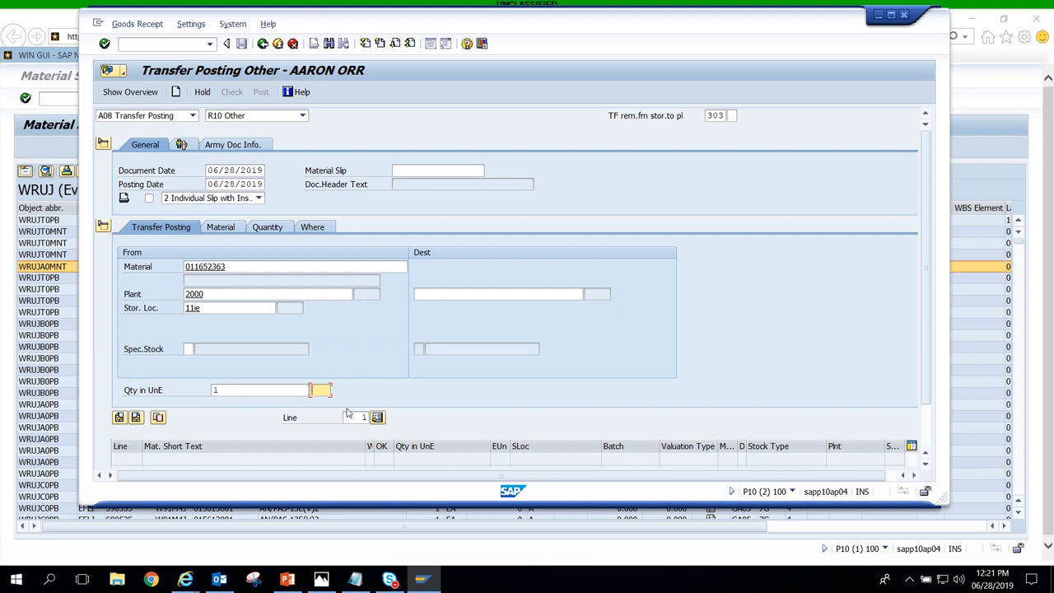
type("tu")
key("Return")
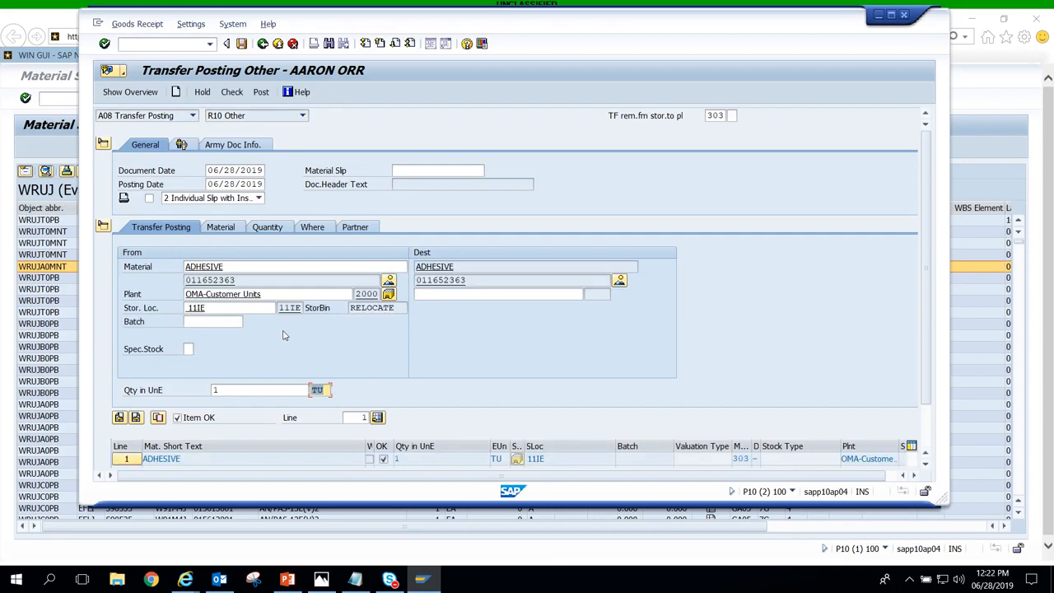
Step: Set the adhesive's batch to a000000000 and bring up the partner details with the customer entry
left_click(237, 323)
type("a")
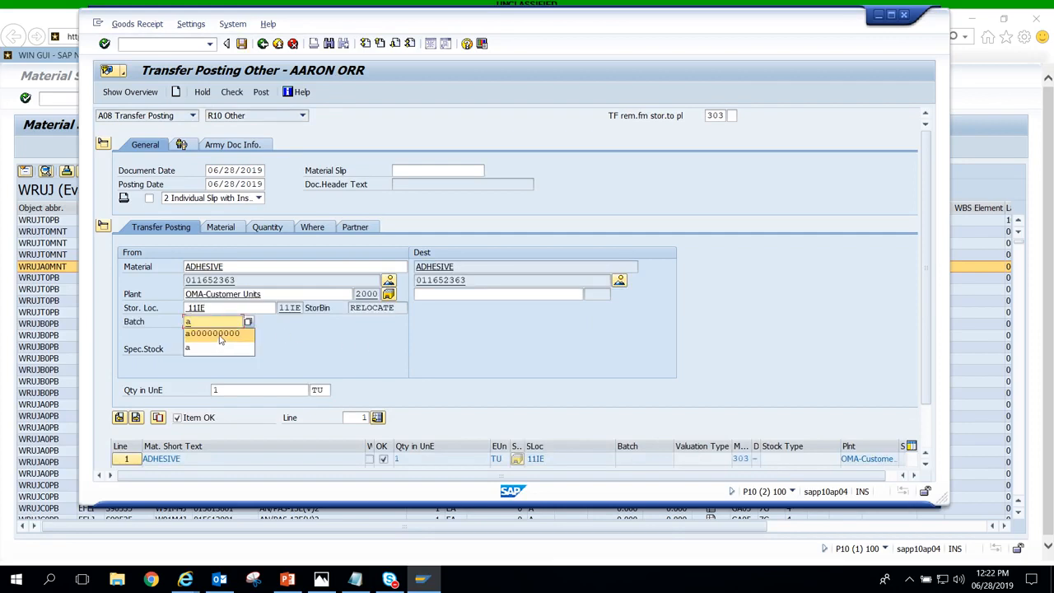
left_click(220, 337)
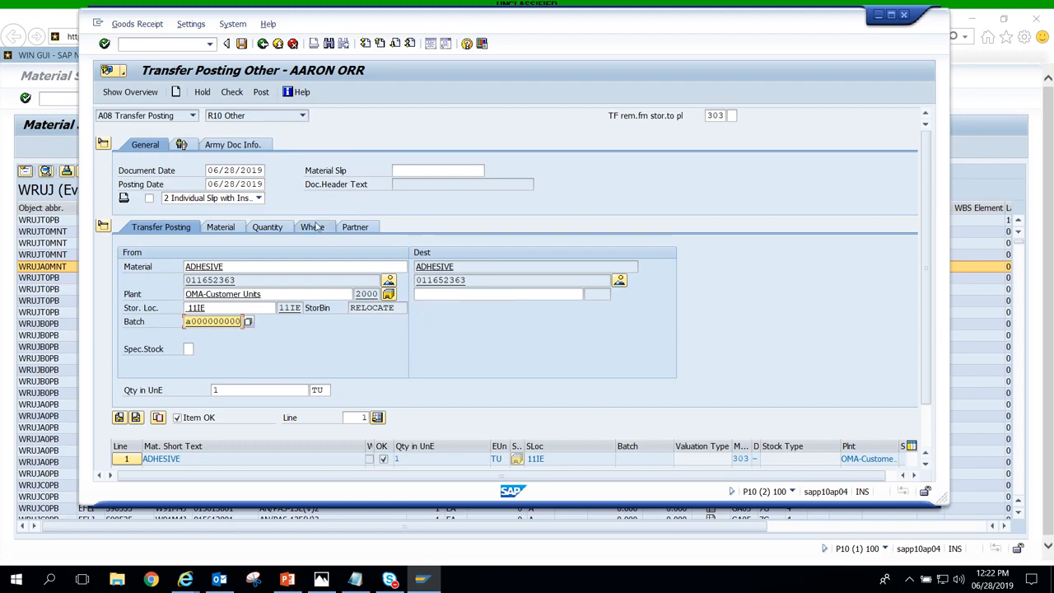
left_click(356, 229)
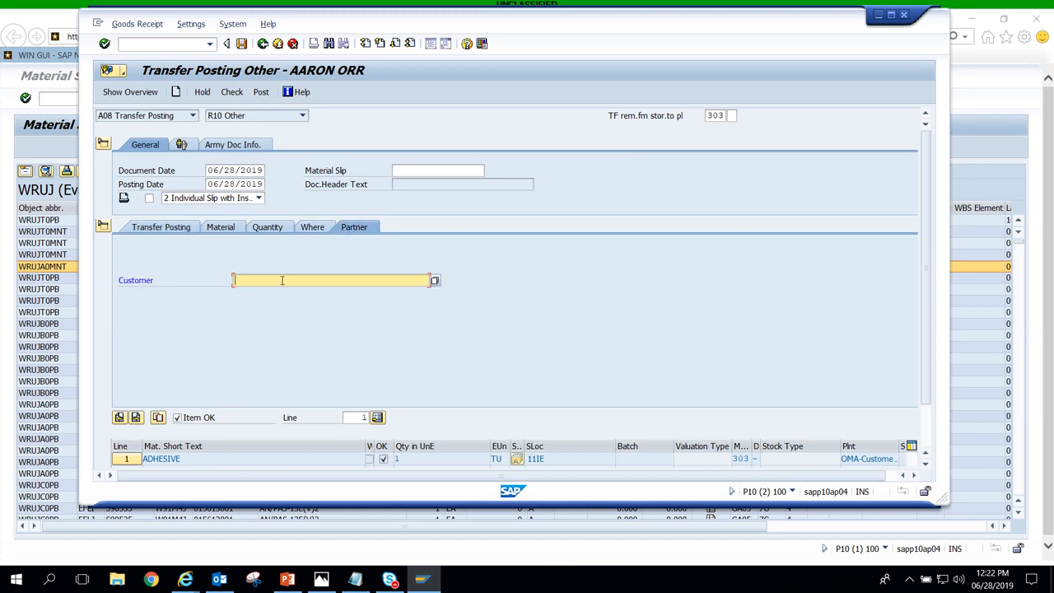
Step: Run the Force Element / DODAAC report in a new session for provisions plant 2000 and provisions storage location 0tpl
left_click(145, 45)
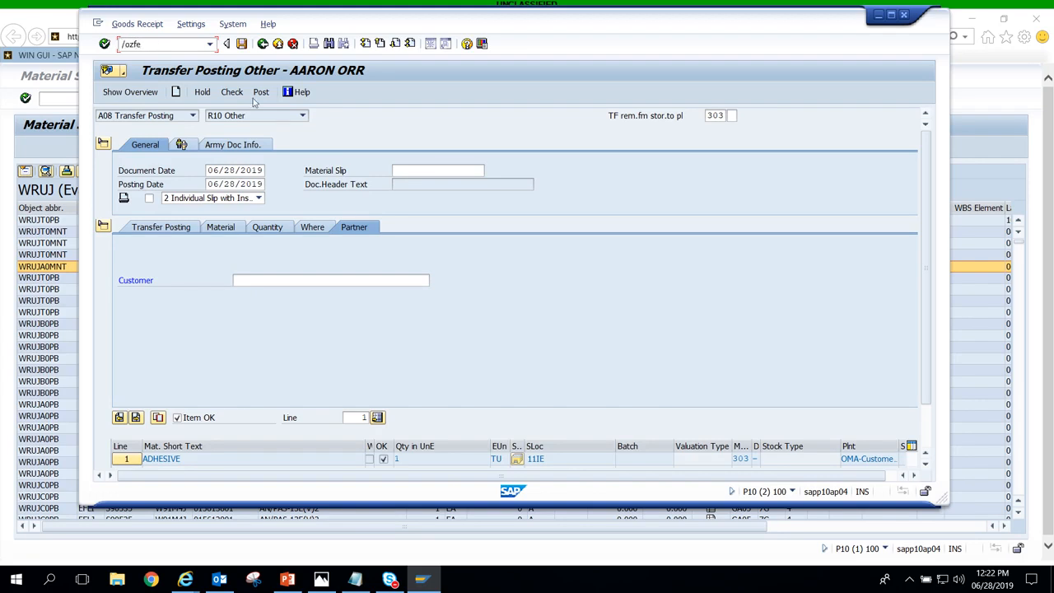
key("Return")
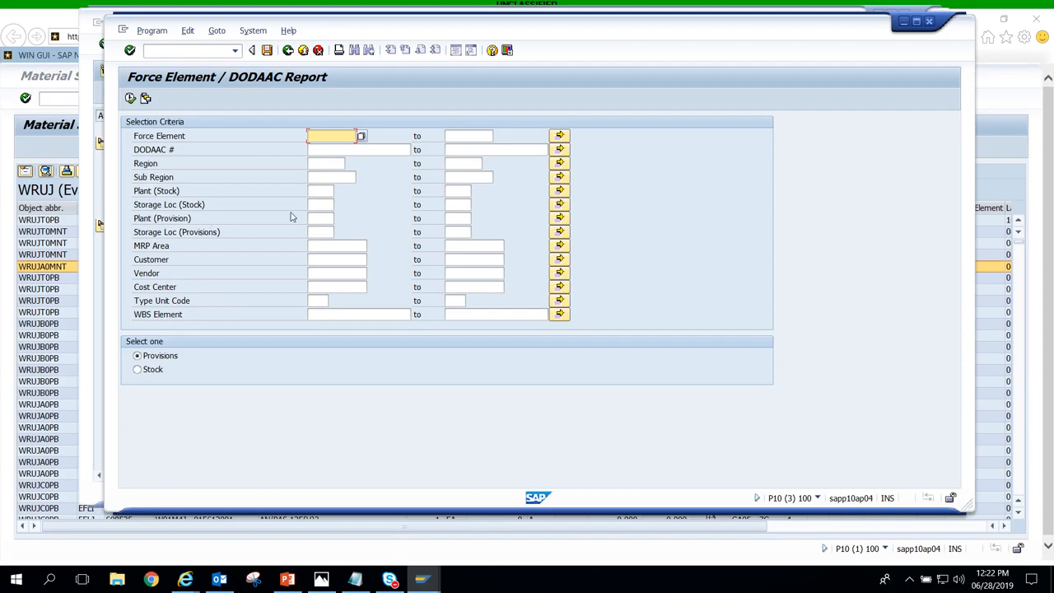
left_click(320, 218)
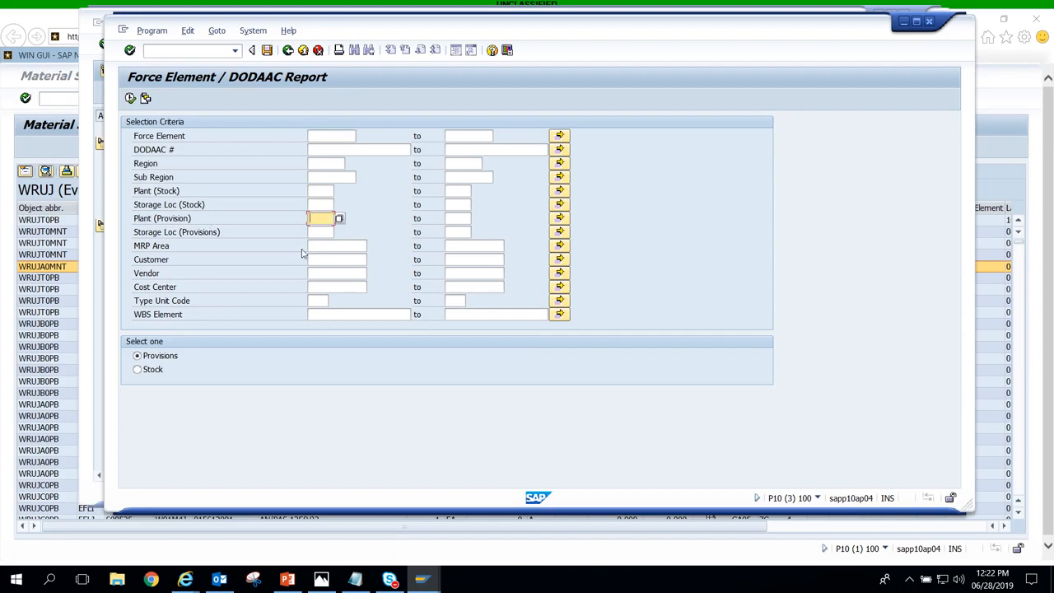
type("2000")
left_click(322, 231)
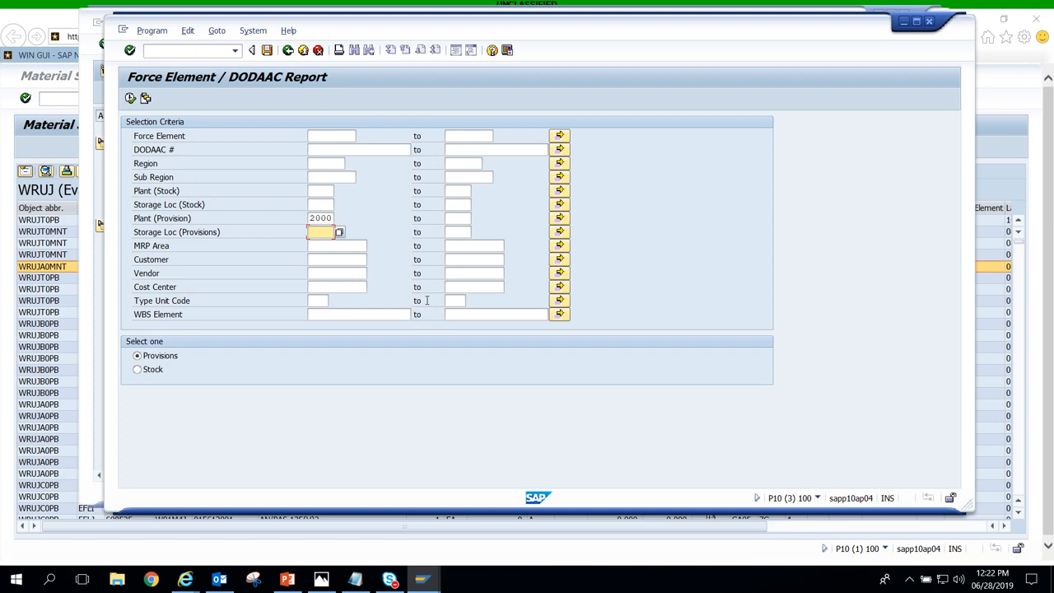
type("0")
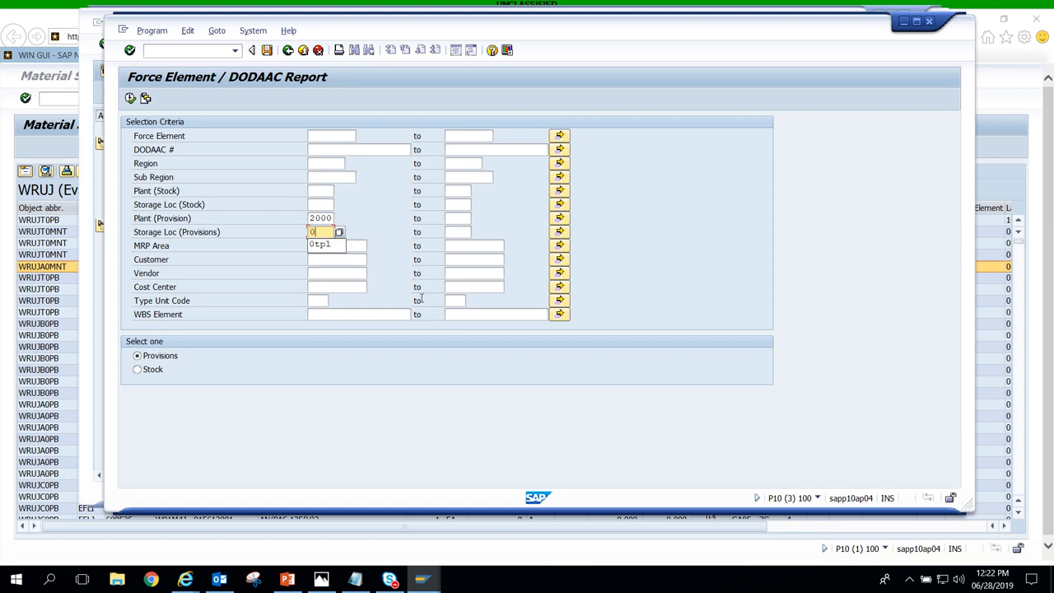
left_click(320, 244)
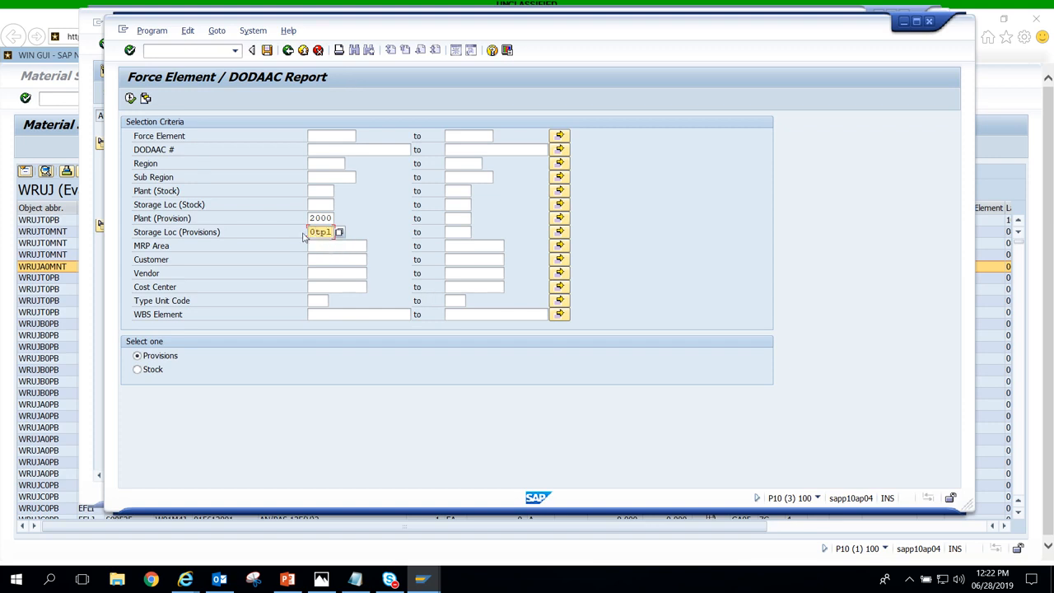
left_click(130, 98)
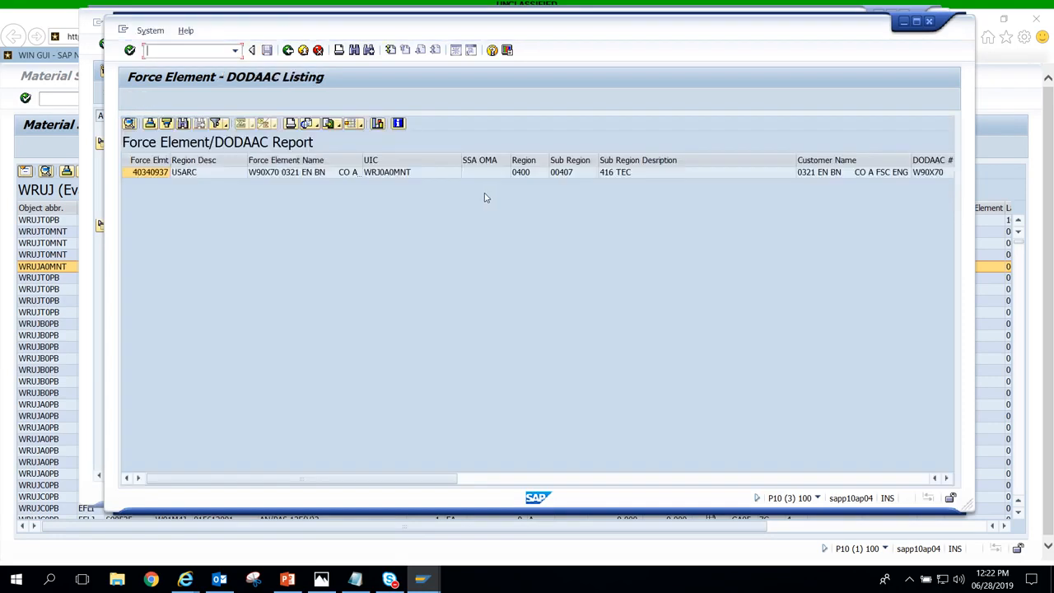
Step: Copy the customer number of the listed force element from the report and close the report session
left_click(916, 22)
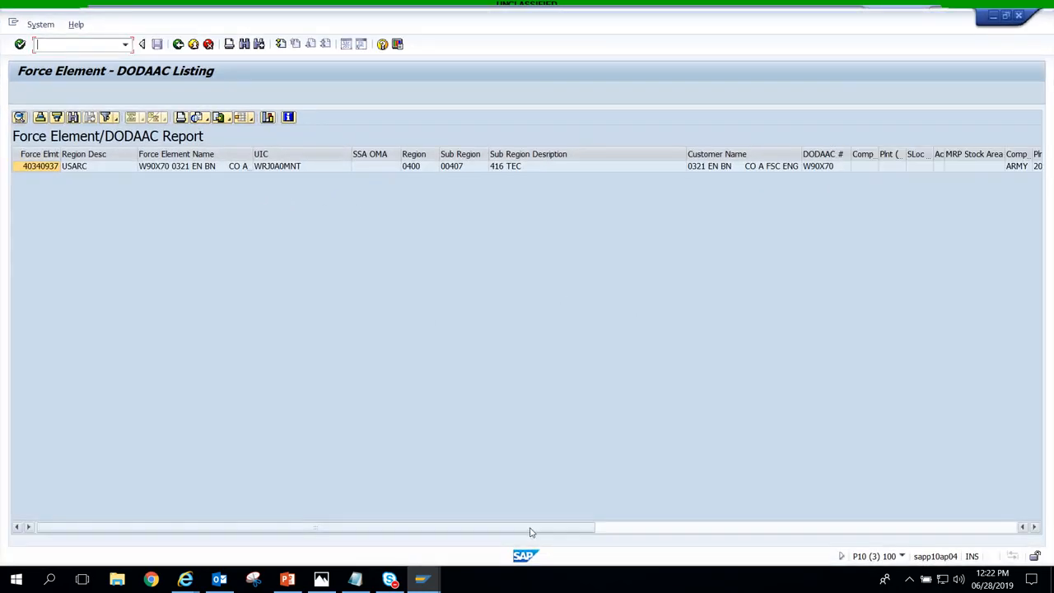
left_click_drag(472, 531, 952, 496)
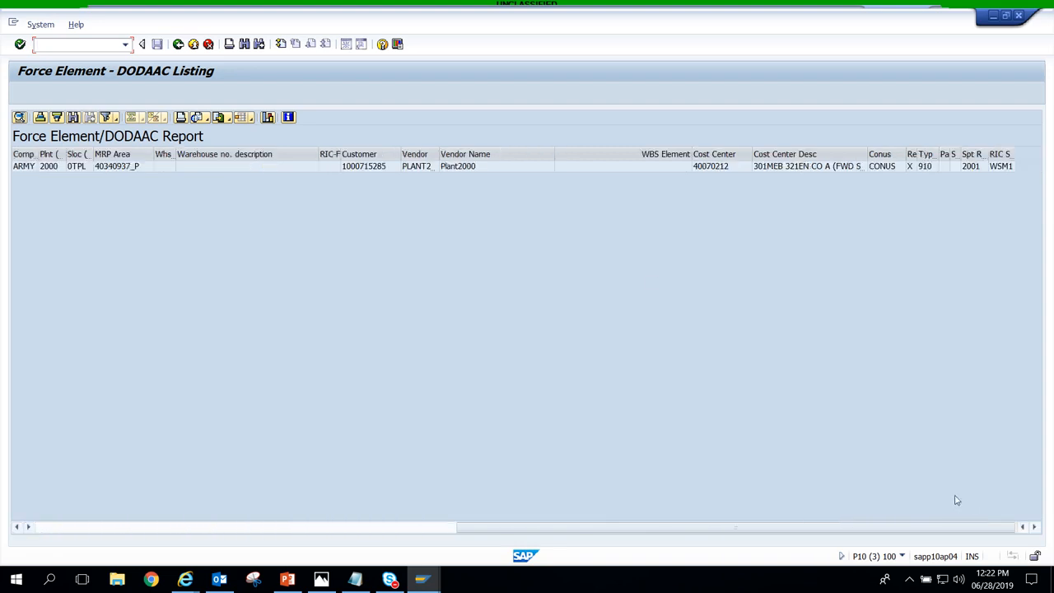
left_click(360, 168)
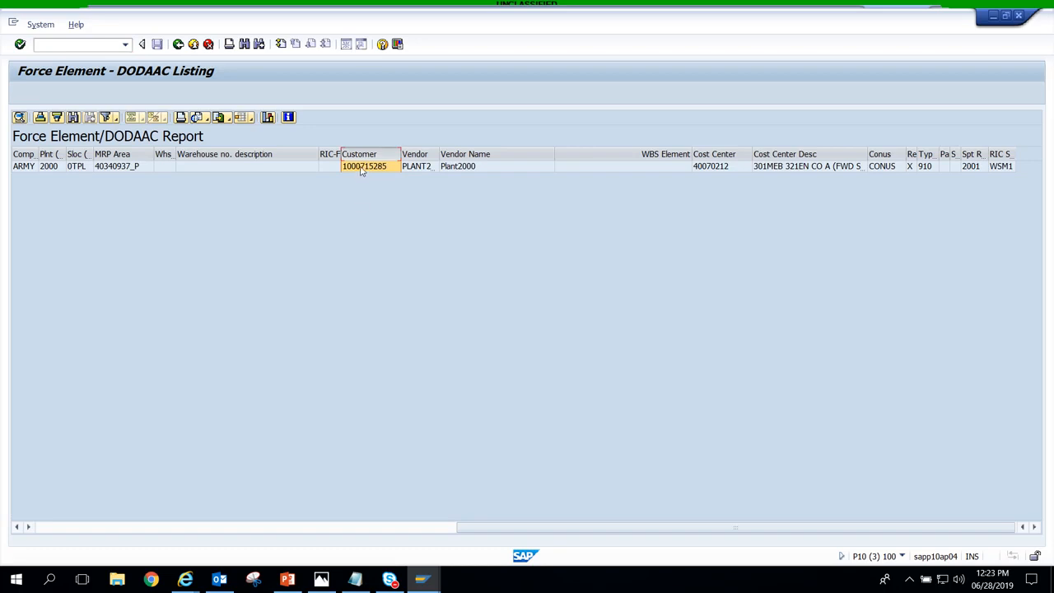
right_click(361, 170)
left_click(381, 175)
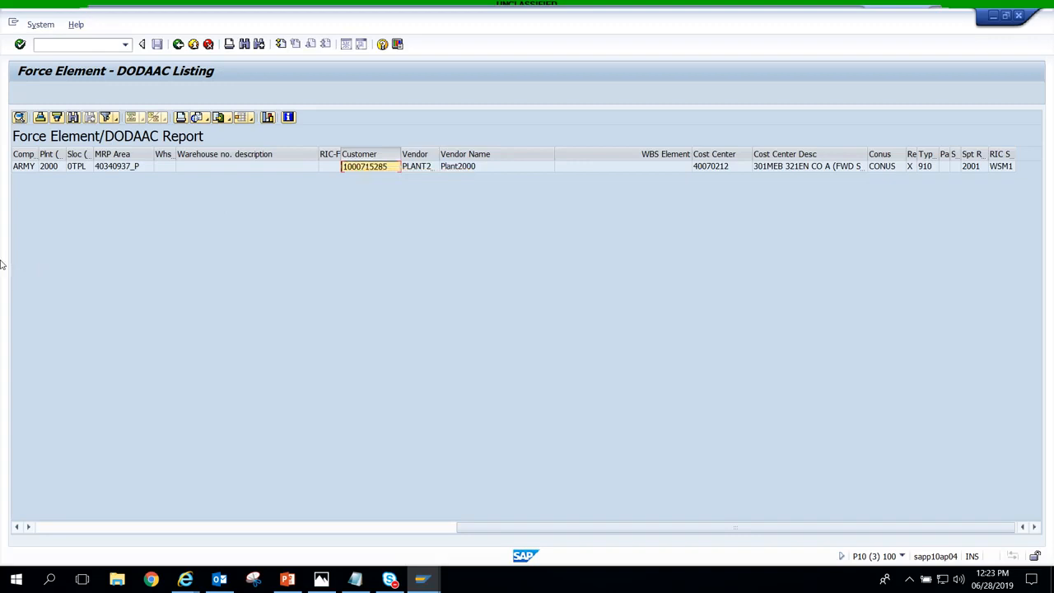
left_click(1018, 17)
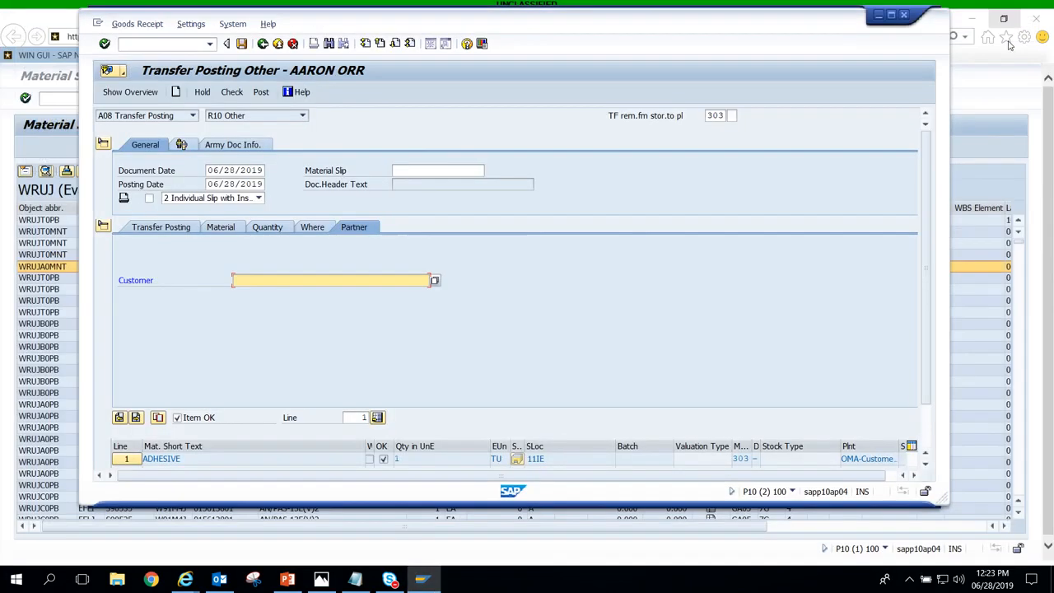
Step: Paste the copied customer number as the transfer posting's customer and confirm the entry
right_click(247, 280)
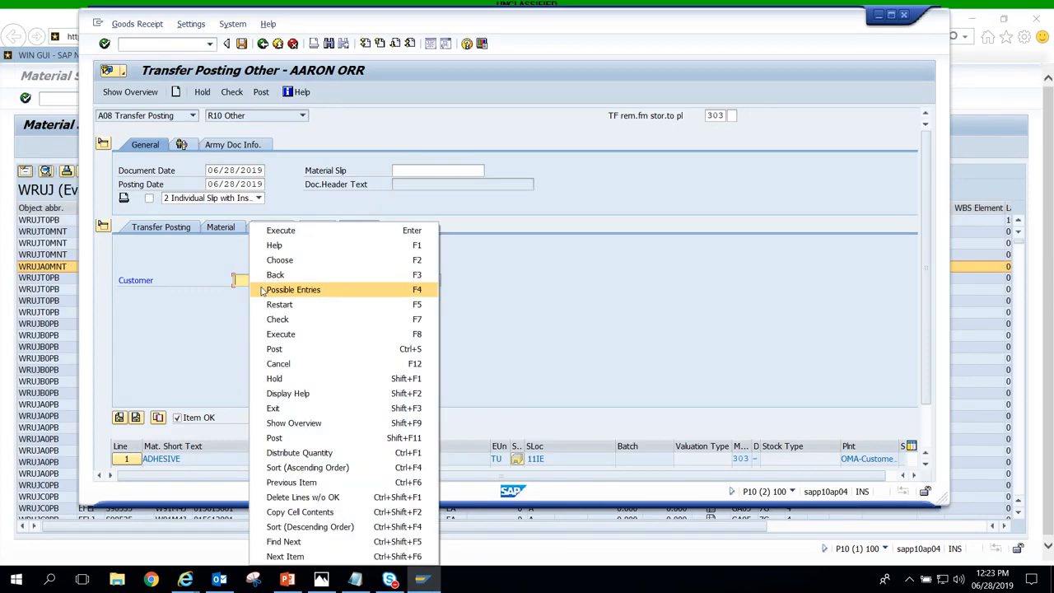
left_click(245, 279)
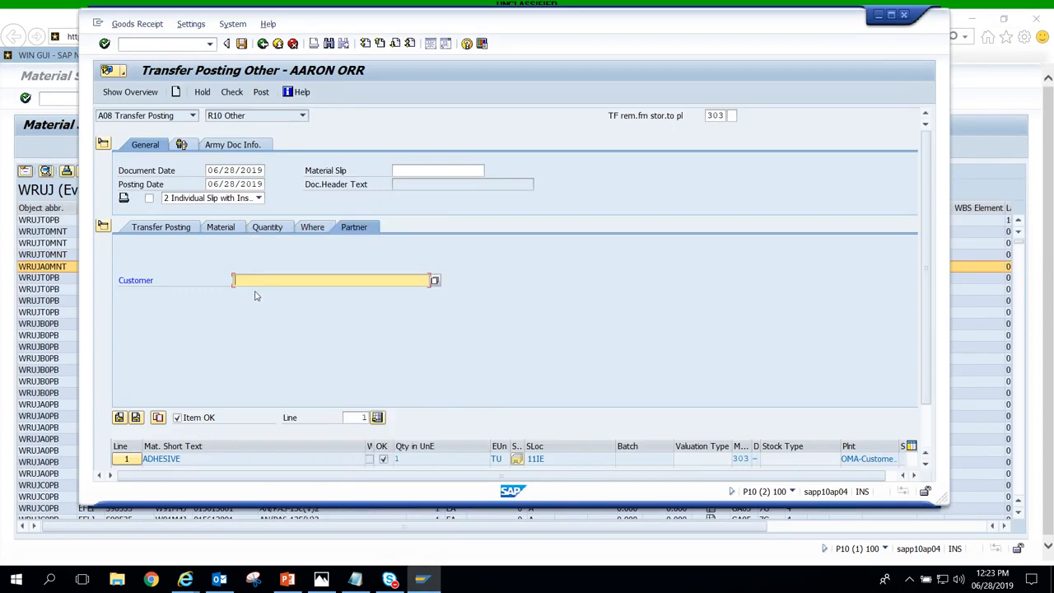
key("ctrl+v")
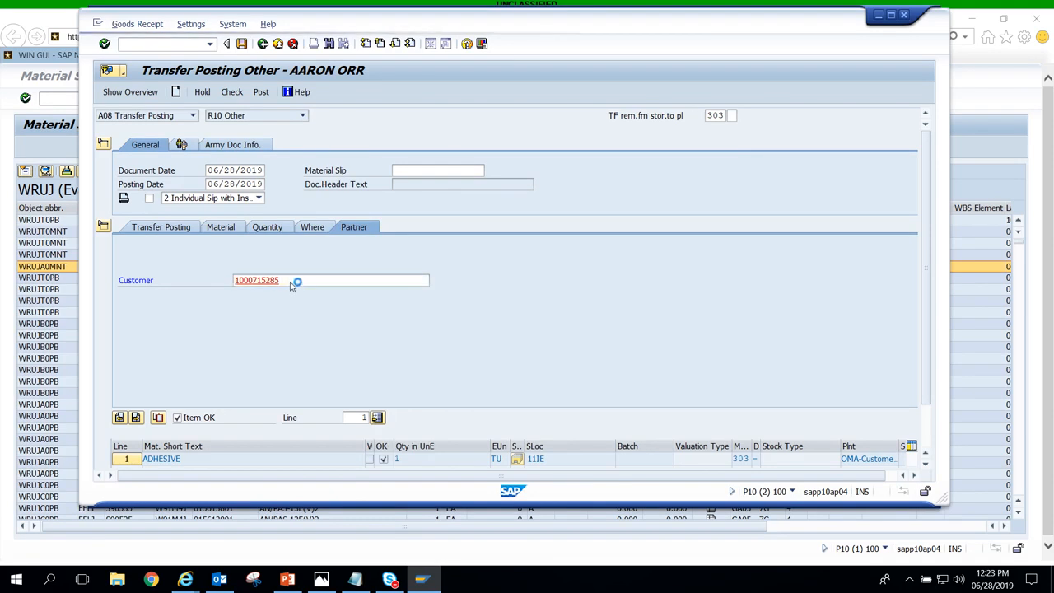
key("Return")
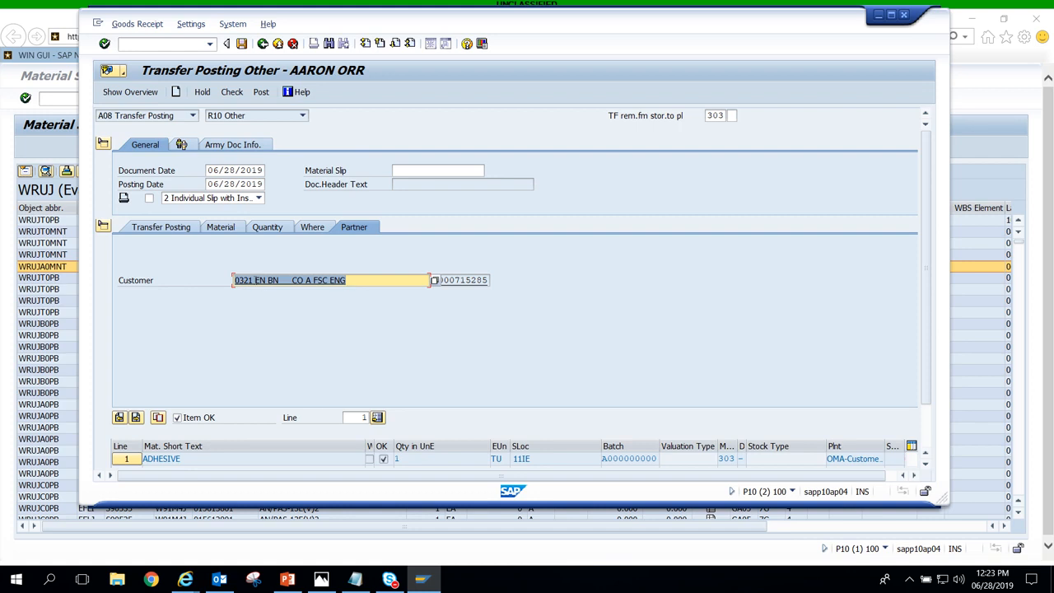
Step: Enter 2000 as the destination plant of the adhesive transfer
left_click(164, 228)
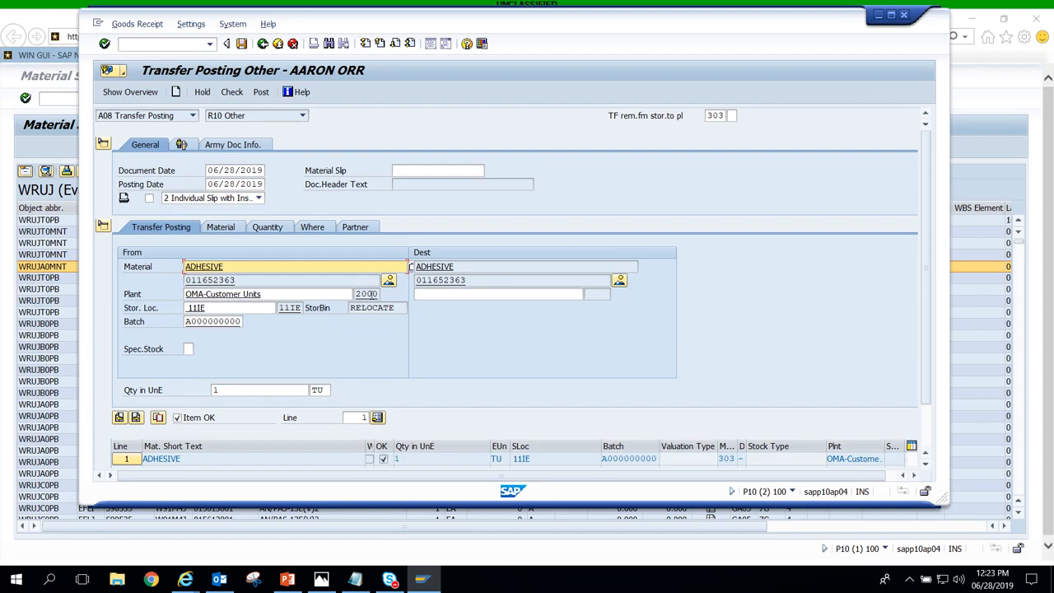
left_click(446, 295)
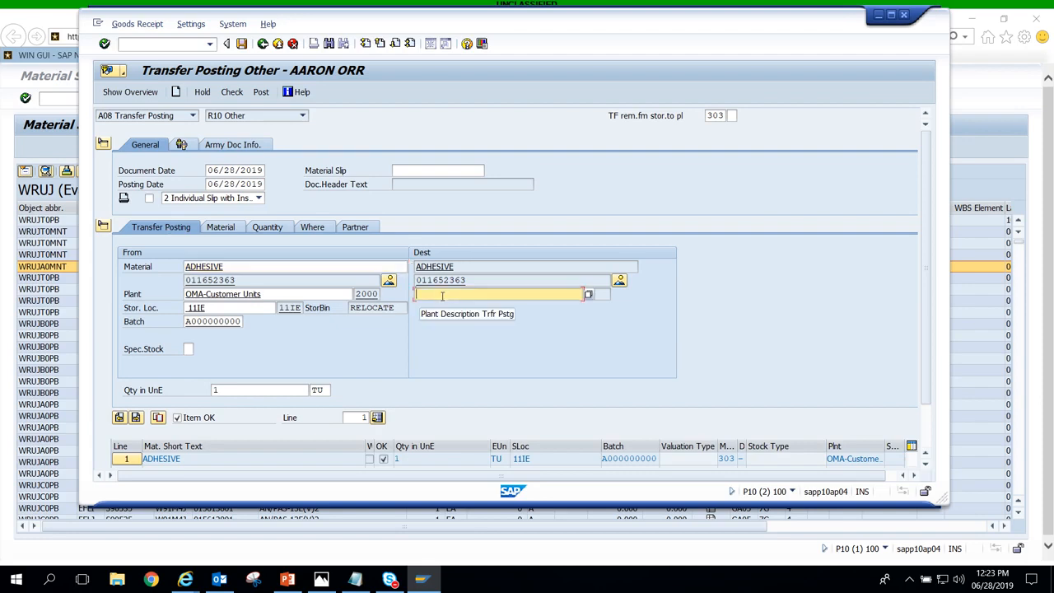
type("2000")
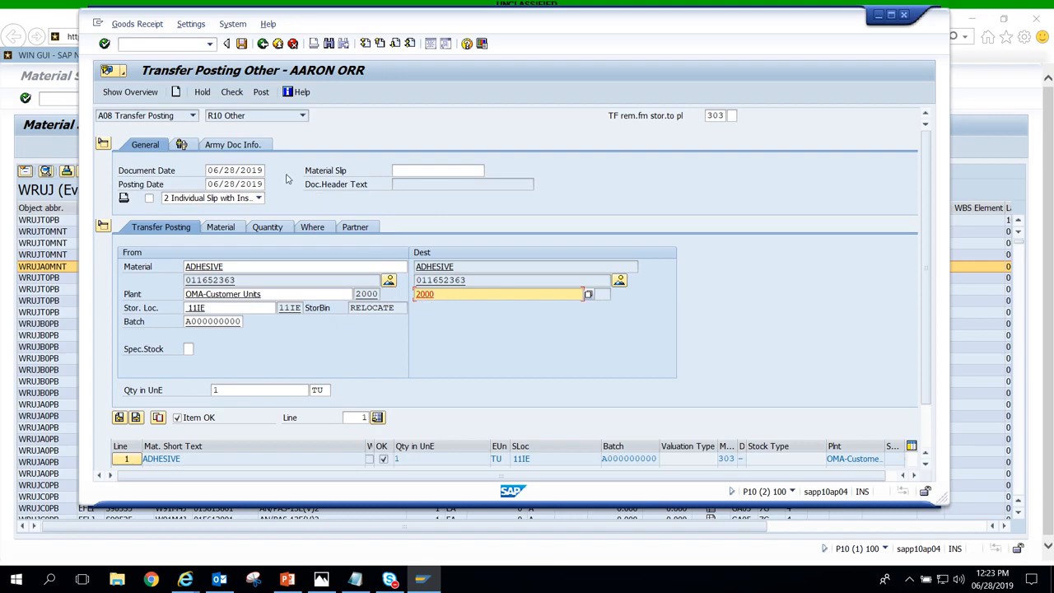
Step: Check the transfer document and post it, acknowledging both information dialogs
left_click(233, 94)
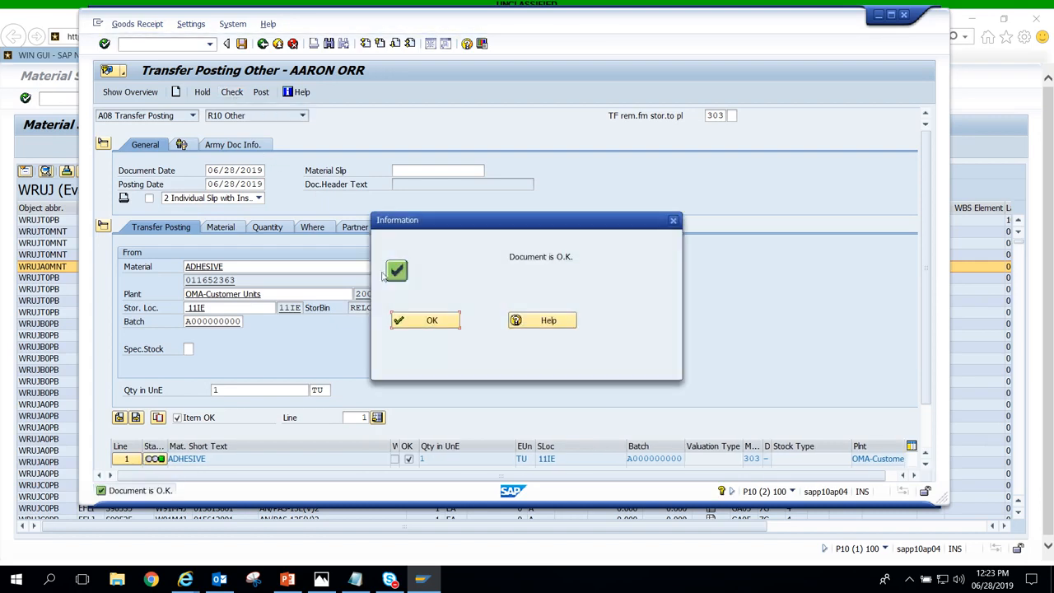
left_click(430, 320)
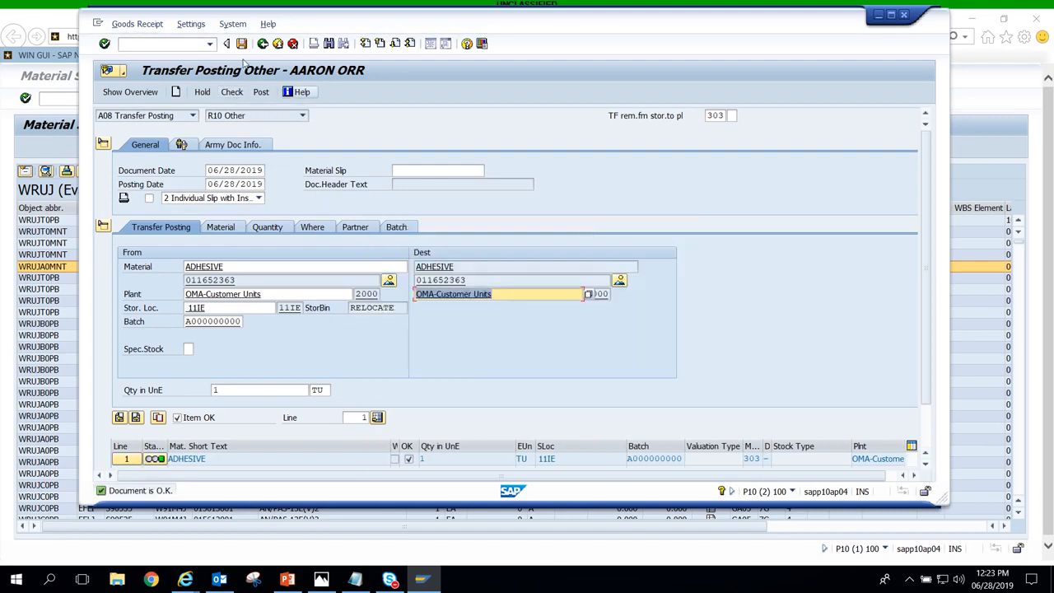
left_click(262, 94)
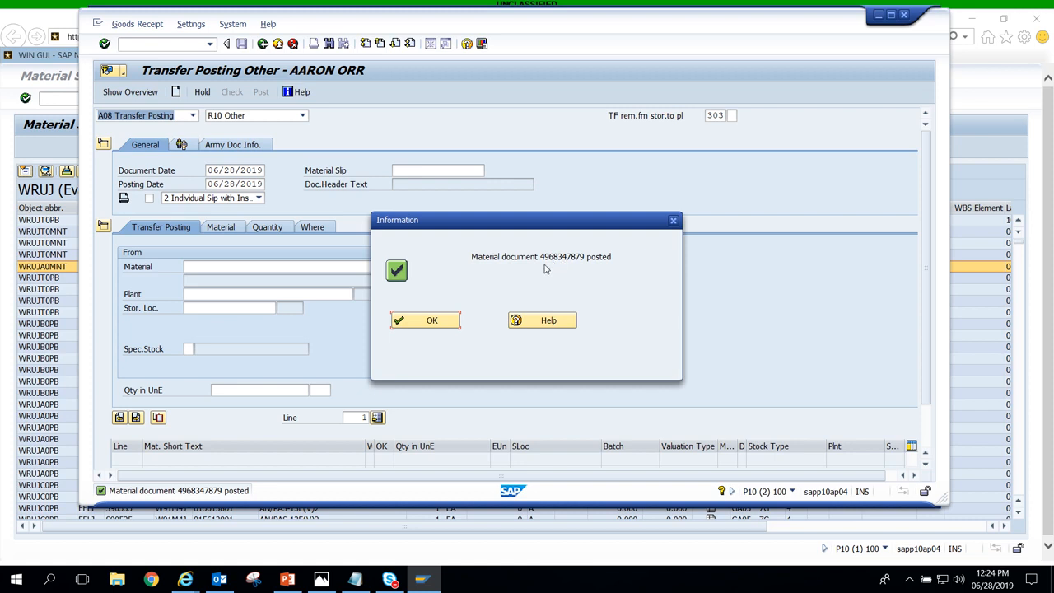
left_click(444, 324)
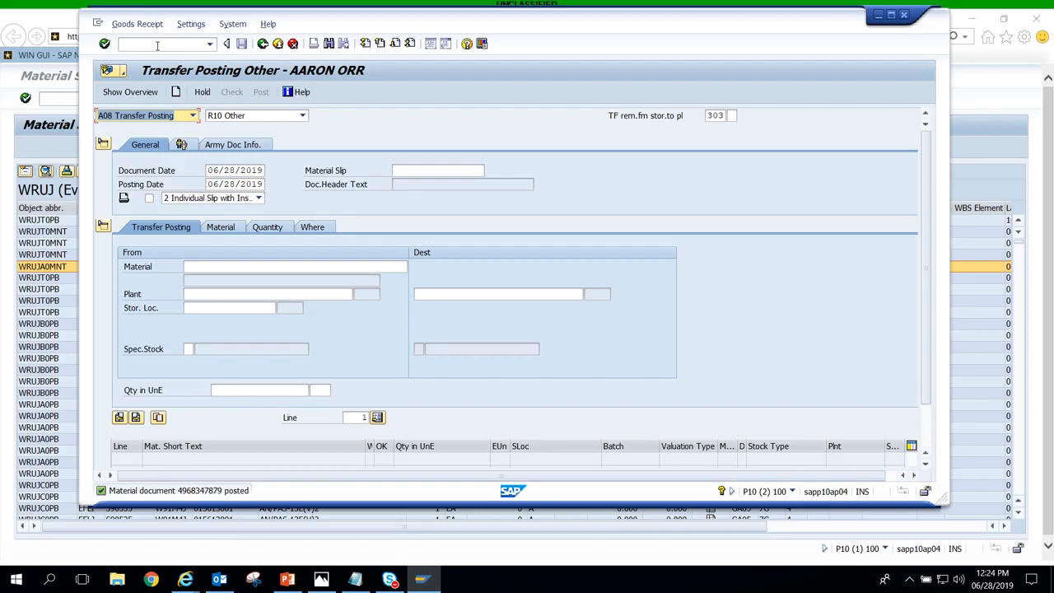
Step: Start the Material Document List in a new session with /ozmb59 and enter 011652363 as the material to search for
left_click(157, 45)
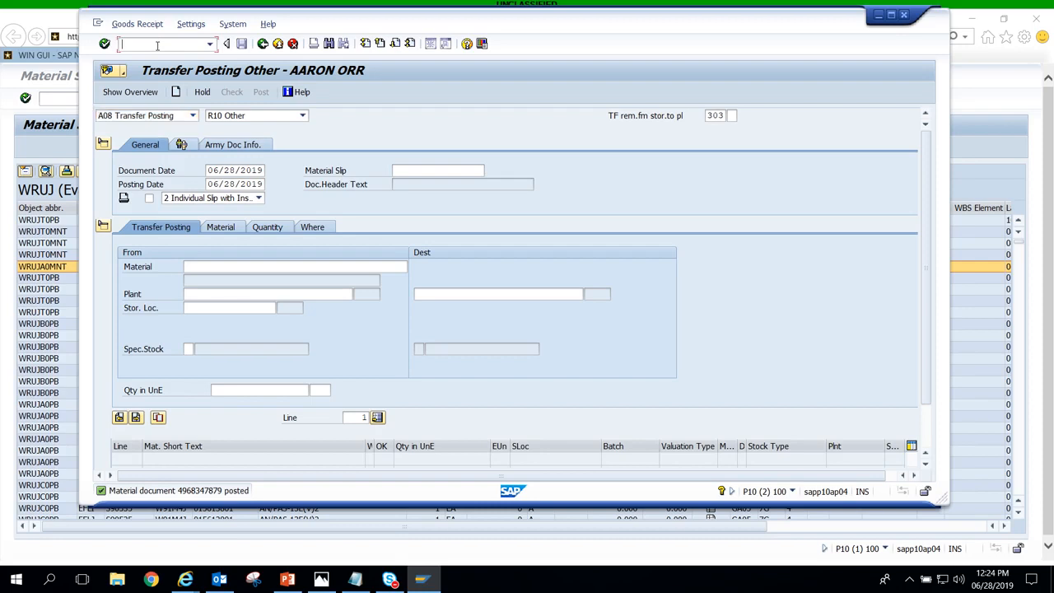
type("/ozmb59")
key("Return")
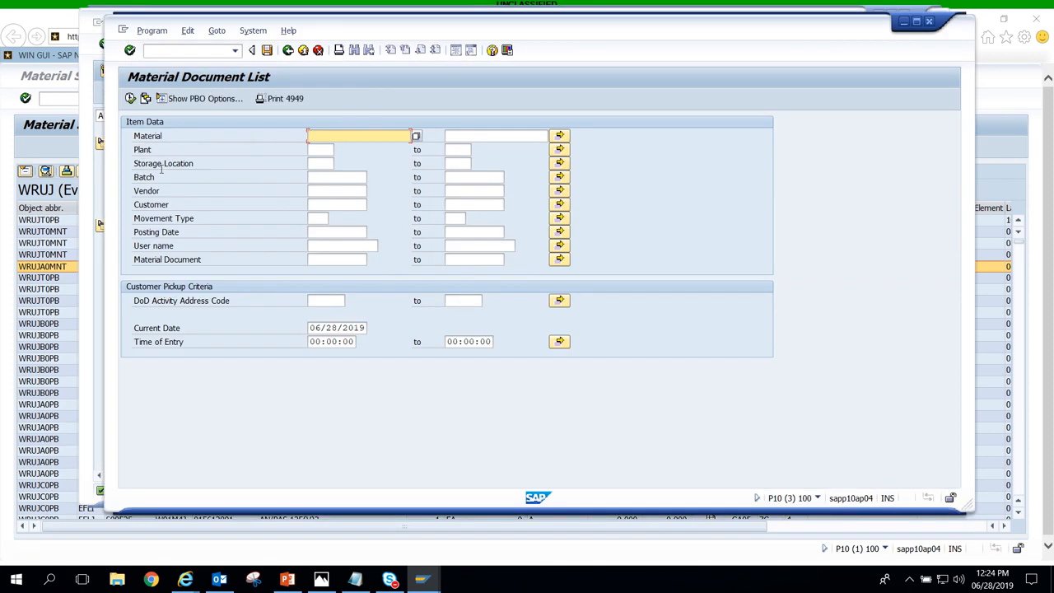
type("0")
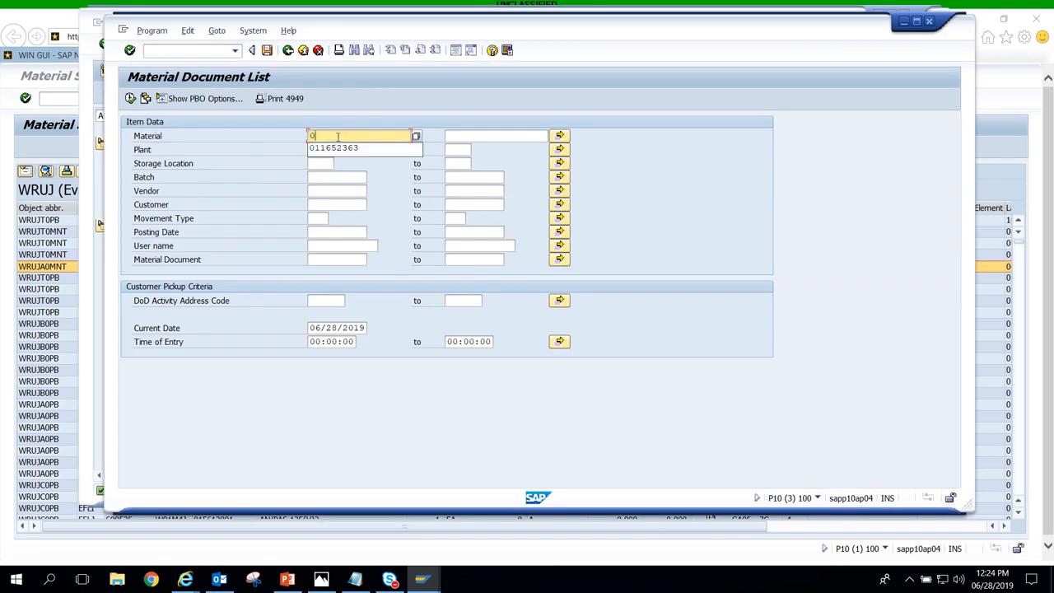
left_click(337, 150)
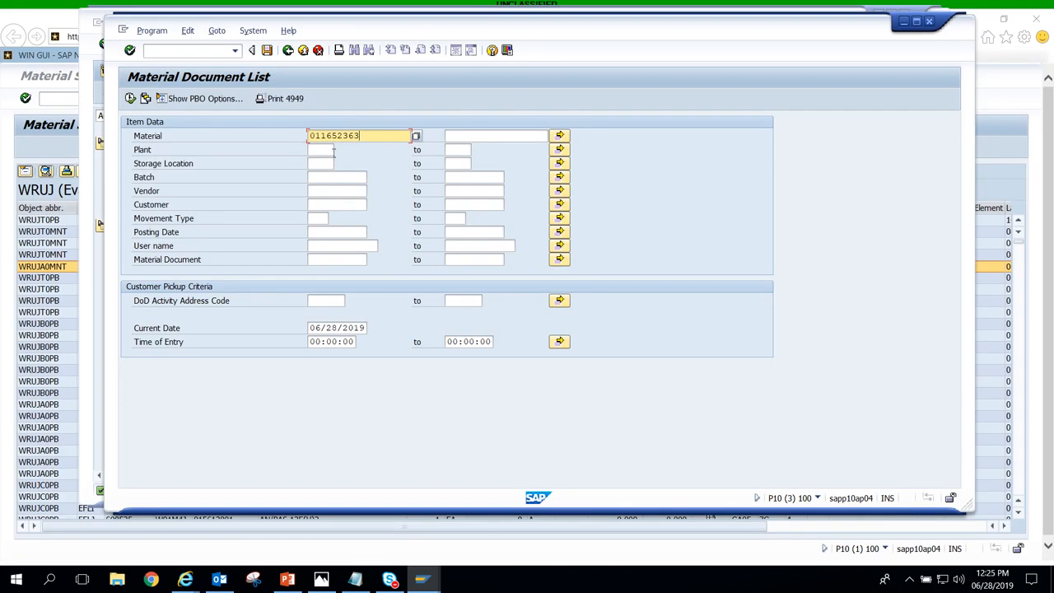
Step: Restrict the material document search to plant 2000 and movement type 303, and run it despite the wide date range
left_click(328, 149)
type("2000")
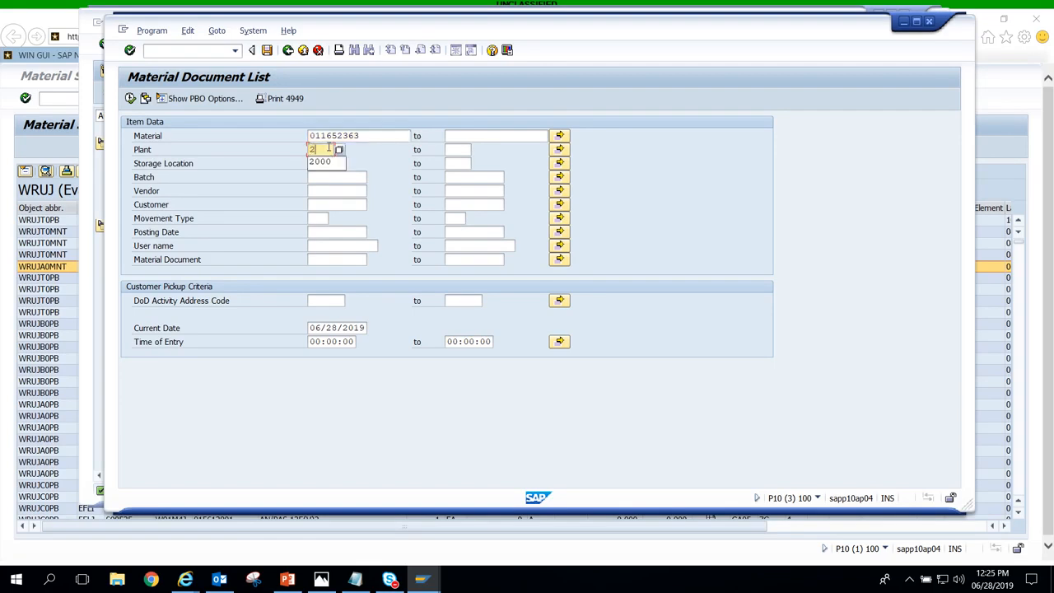
left_click(317, 218)
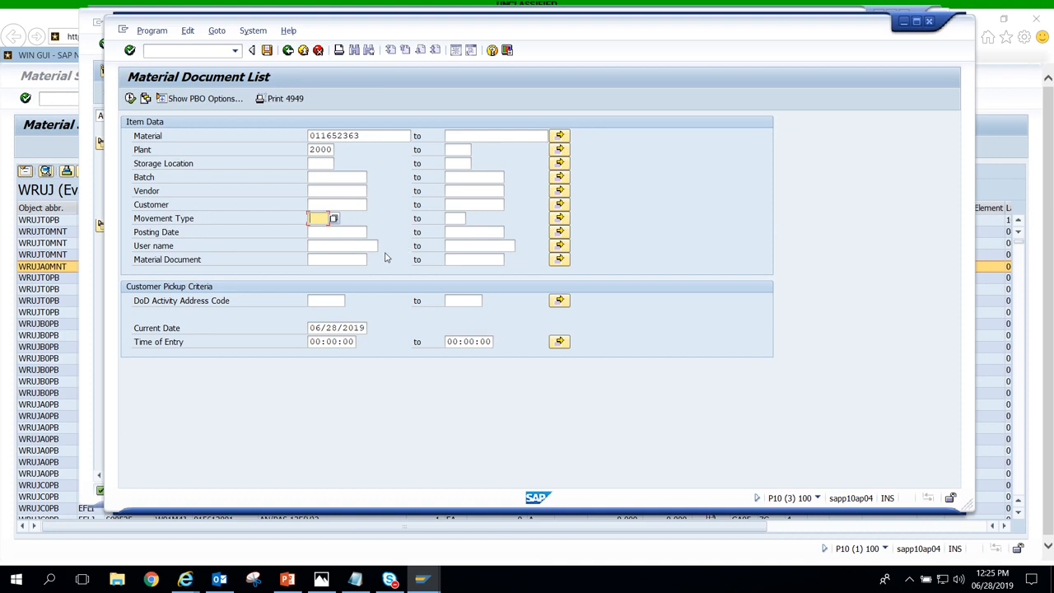
type("303")
left_click(129, 99)
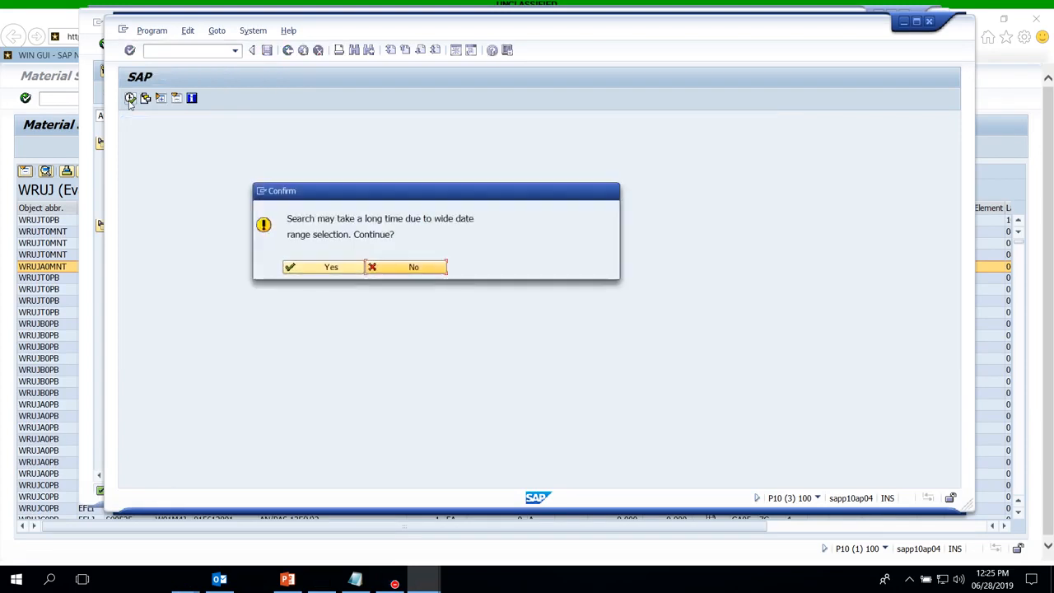
left_click(325, 267)
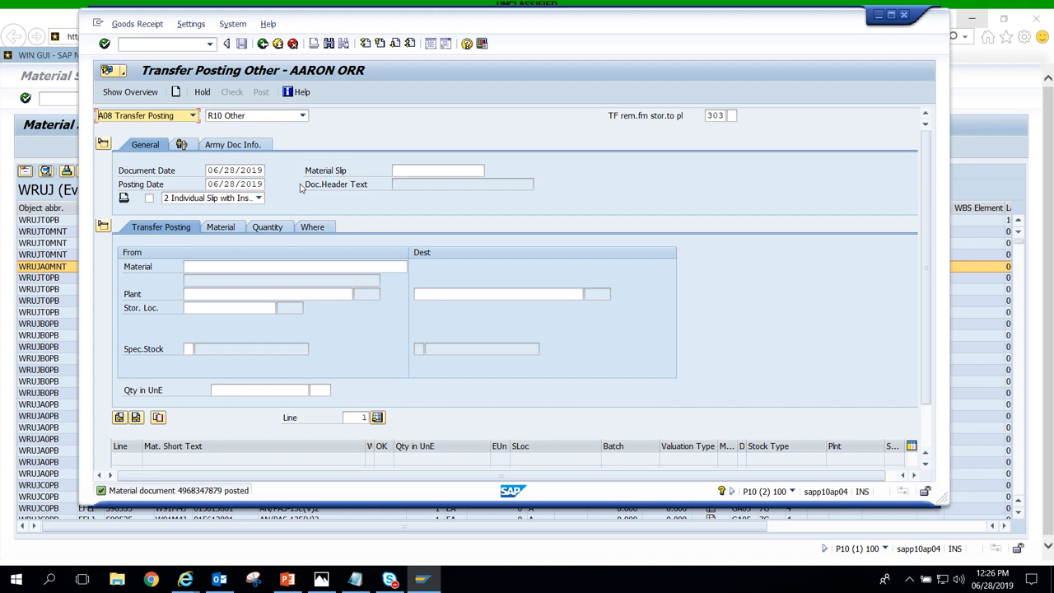
Step: Base the transfer posting on R02 Material Document and clear the prefilled document number
left_click(303, 116)
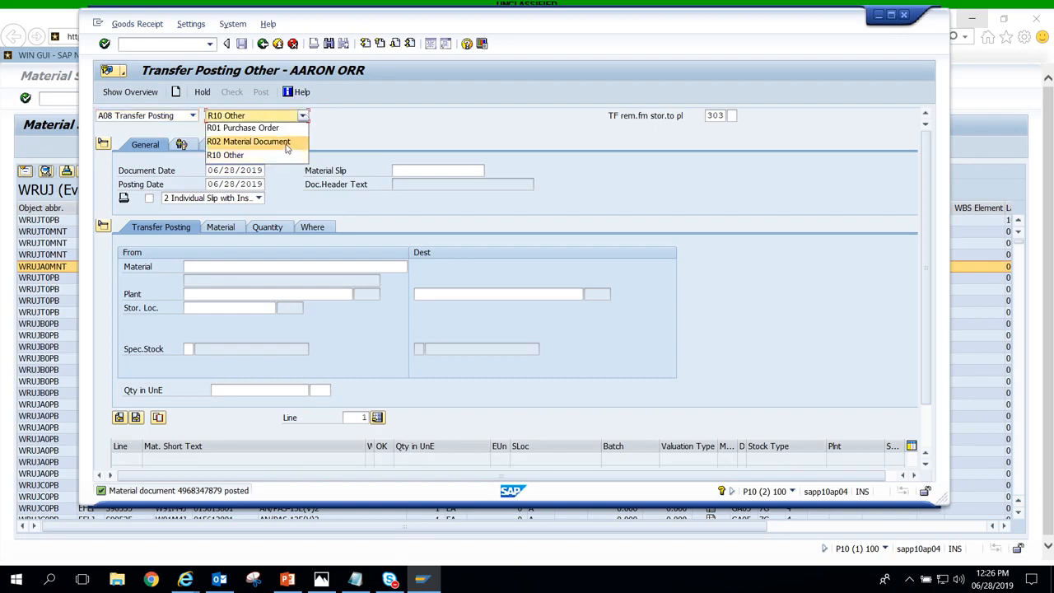
left_click(286, 144)
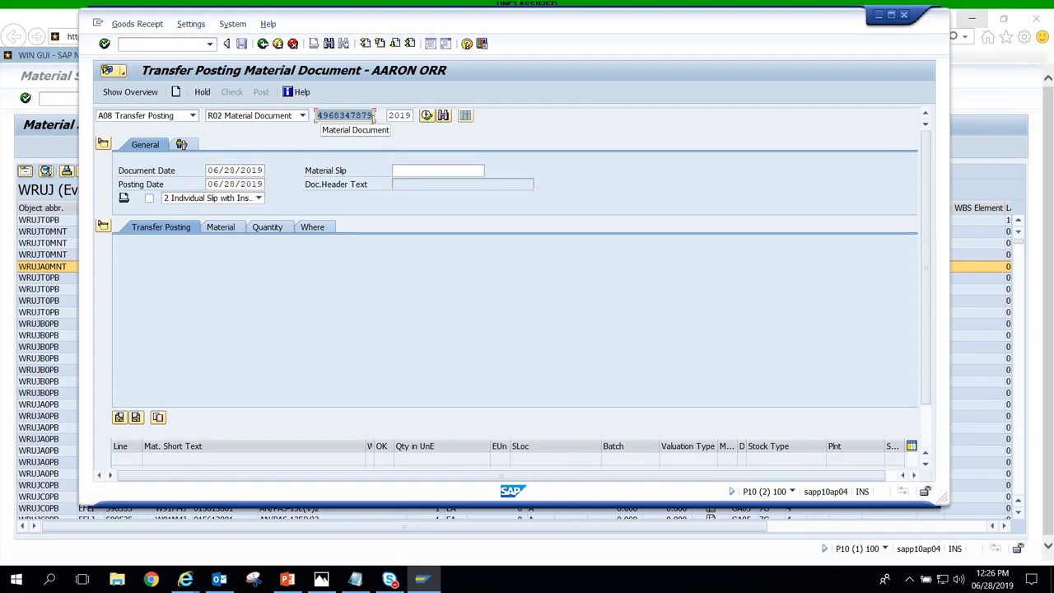
key("BackSpace")
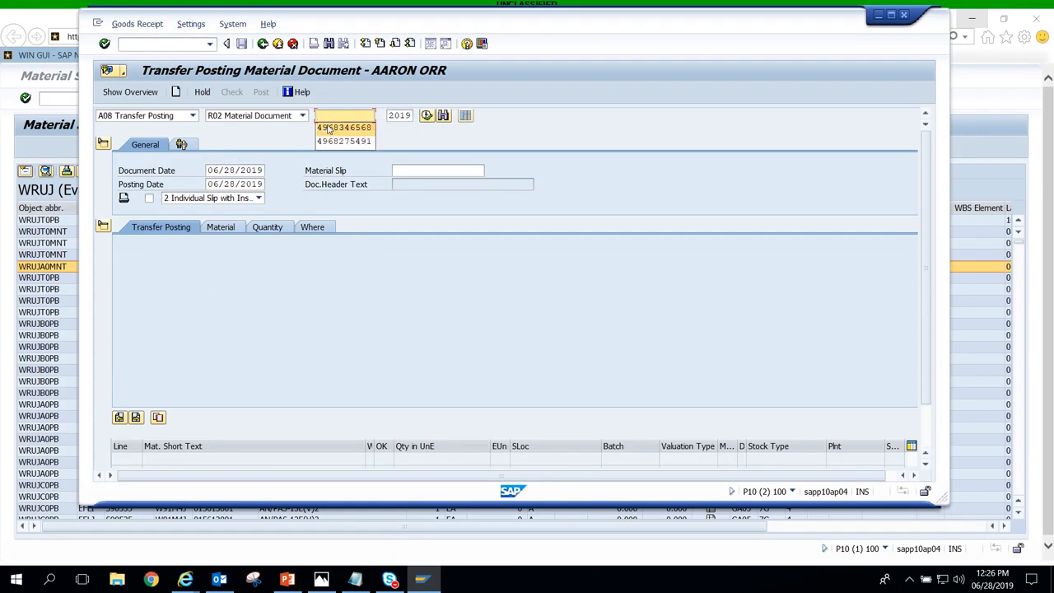
left_click(355, 579)
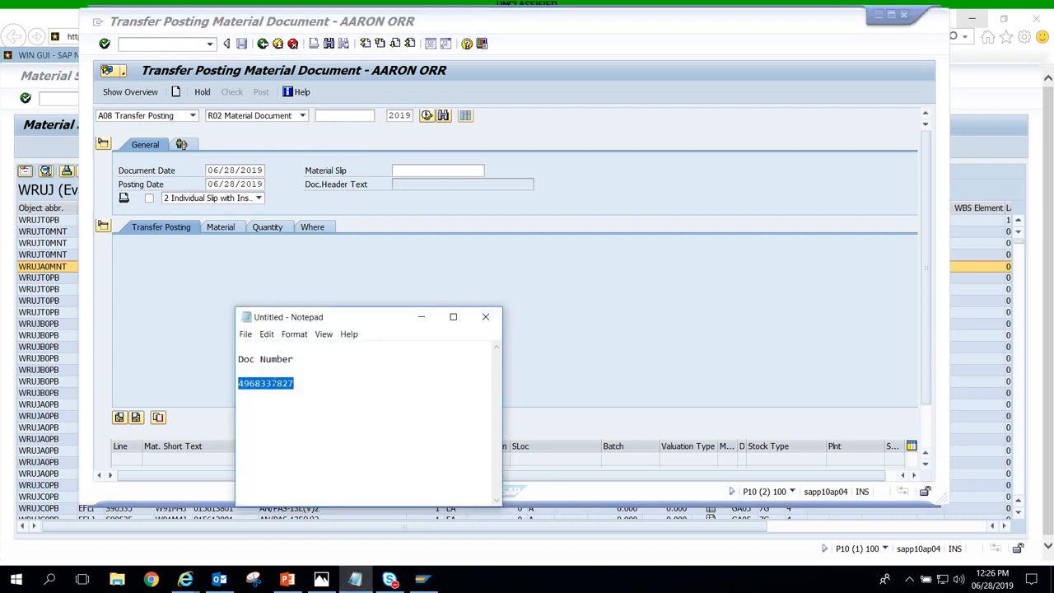
right_click(275, 384)
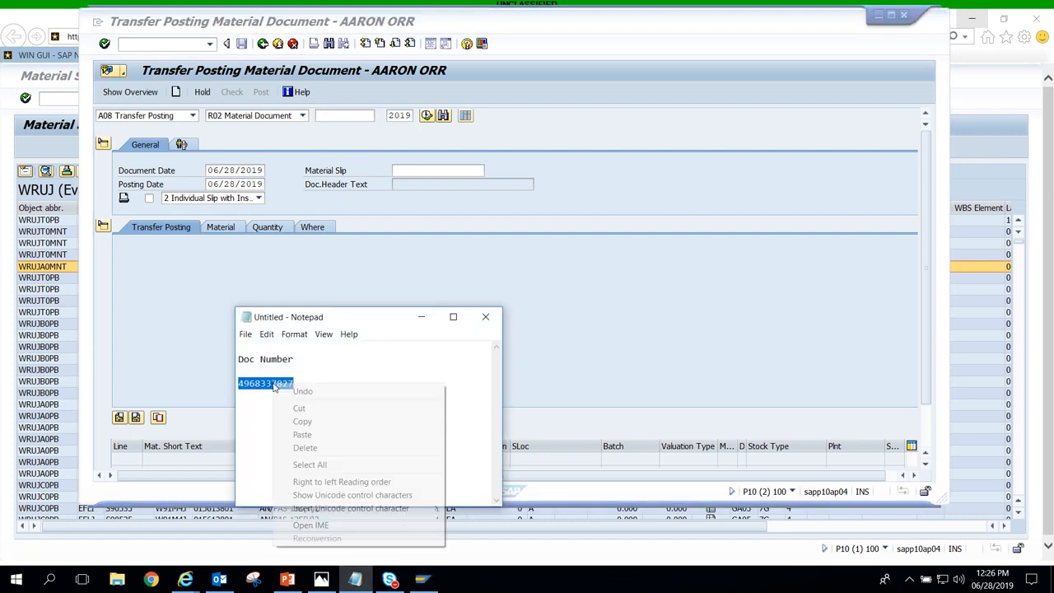
left_click(309, 423)
left_click(367, 115)
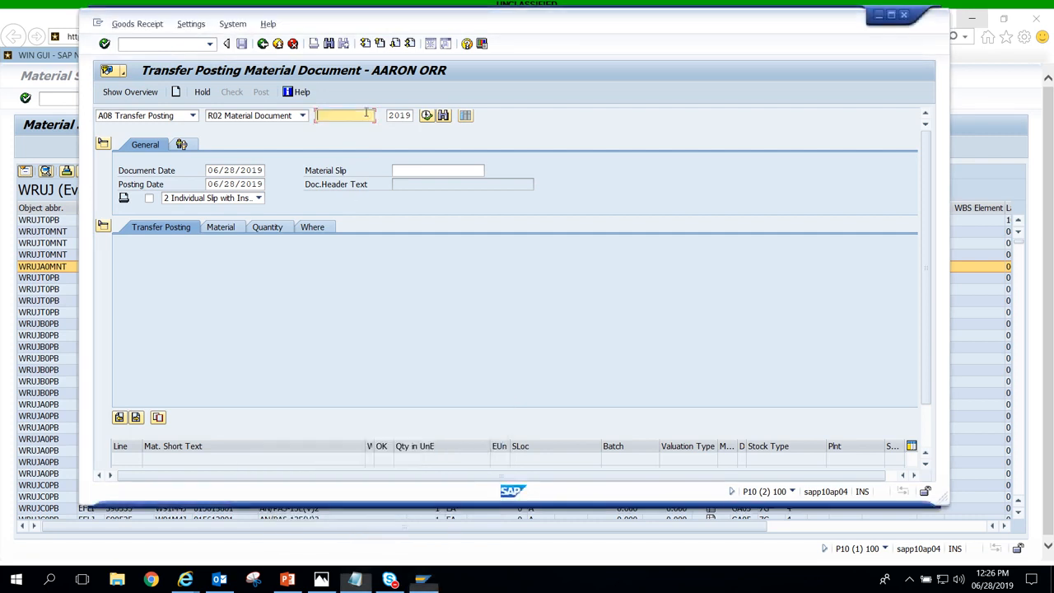
key("ctrl+v")
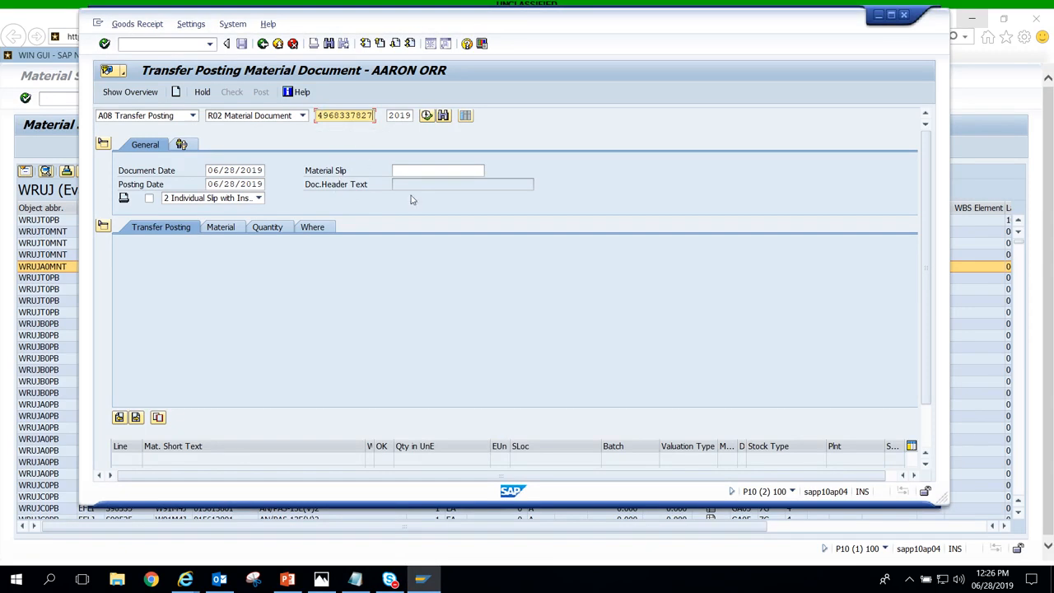
key("Return")
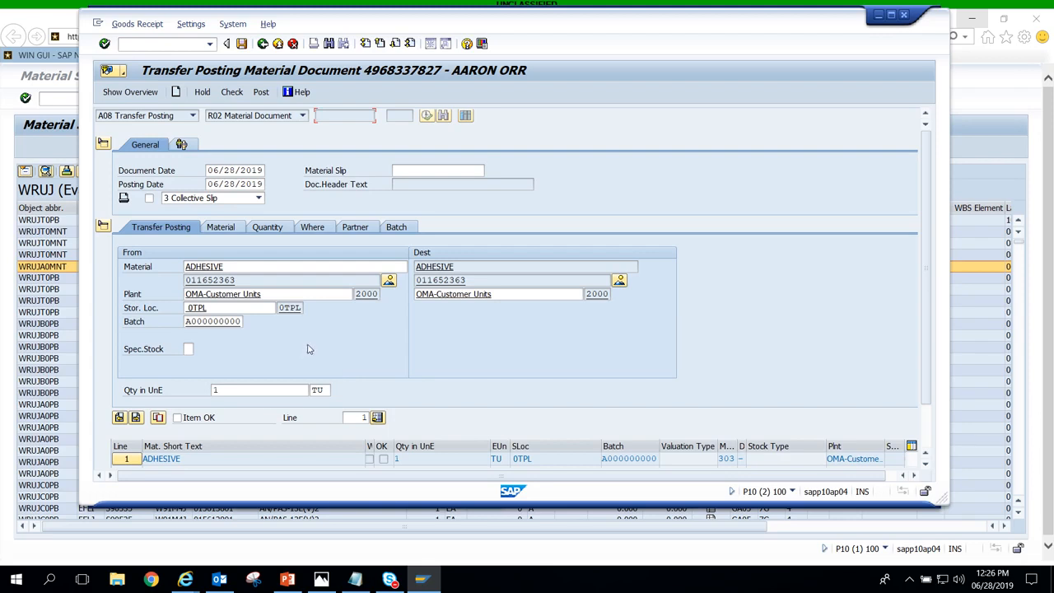
Step: Set the adhesive item's movement type to 305
left_click(313, 231)
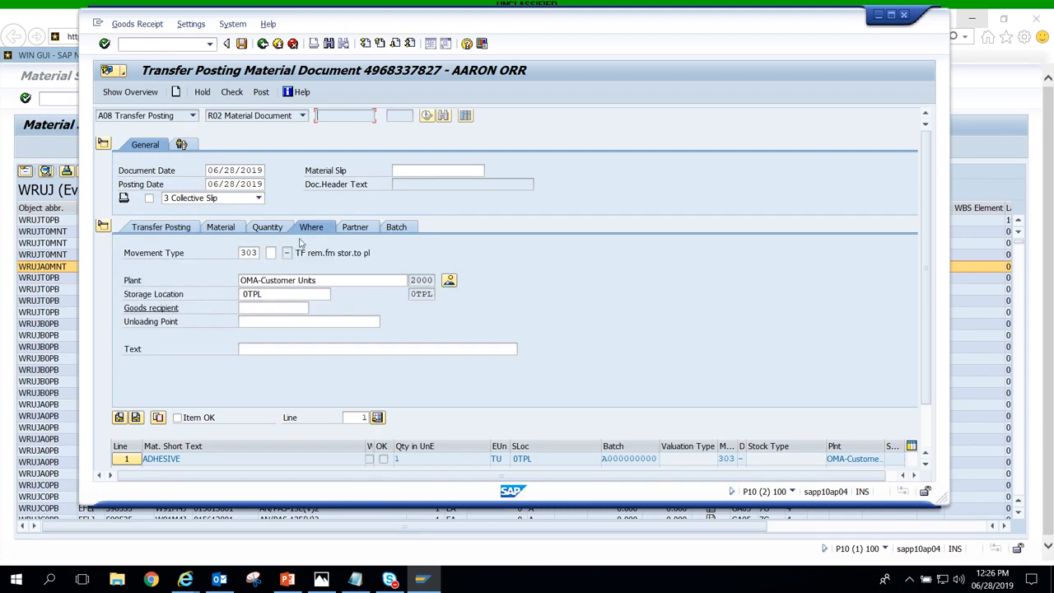
left_click(252, 255)
key("BackSpace")
type("5")
Step: Enter 11IE as the storage location of the adhesive in the transfer posting details
left_click(174, 233)
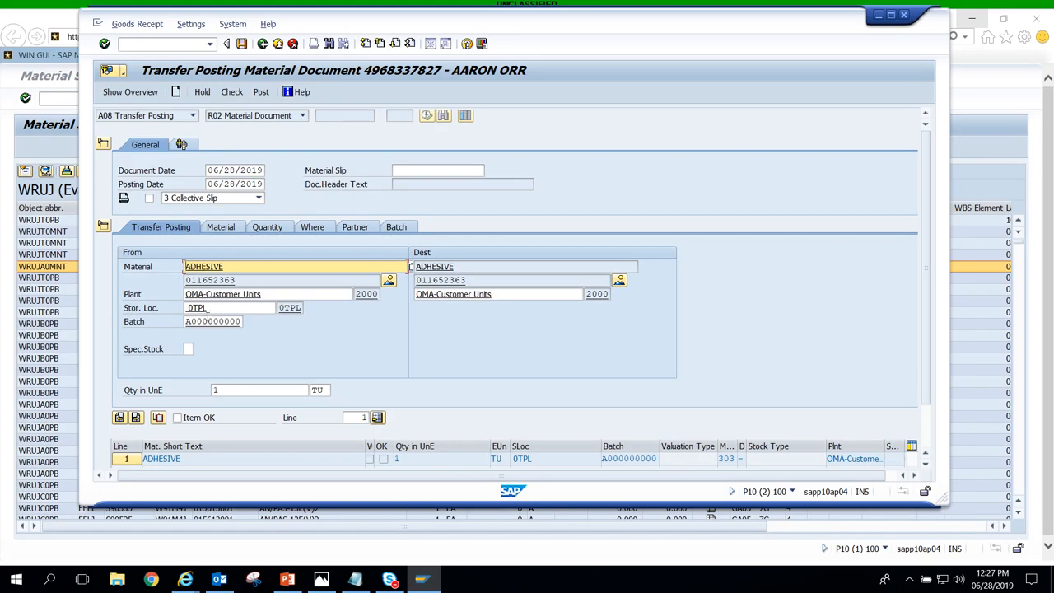
left_click_drag(216, 307, 154, 309)
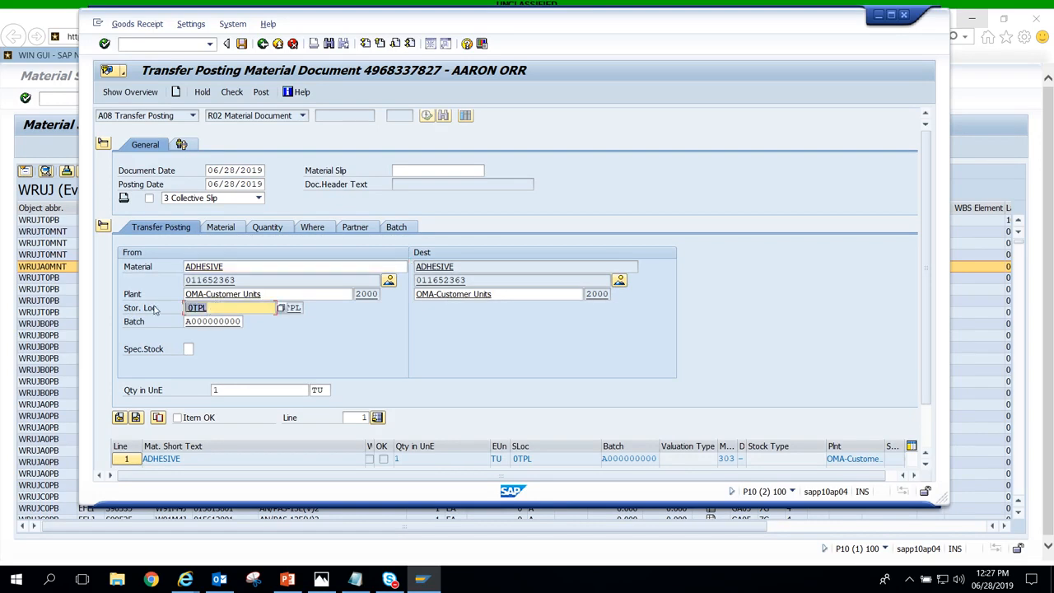
type("11ie")
Step: Check the adhesive transfer and try to post it, acknowledging the information dialog each time
left_click(234, 93)
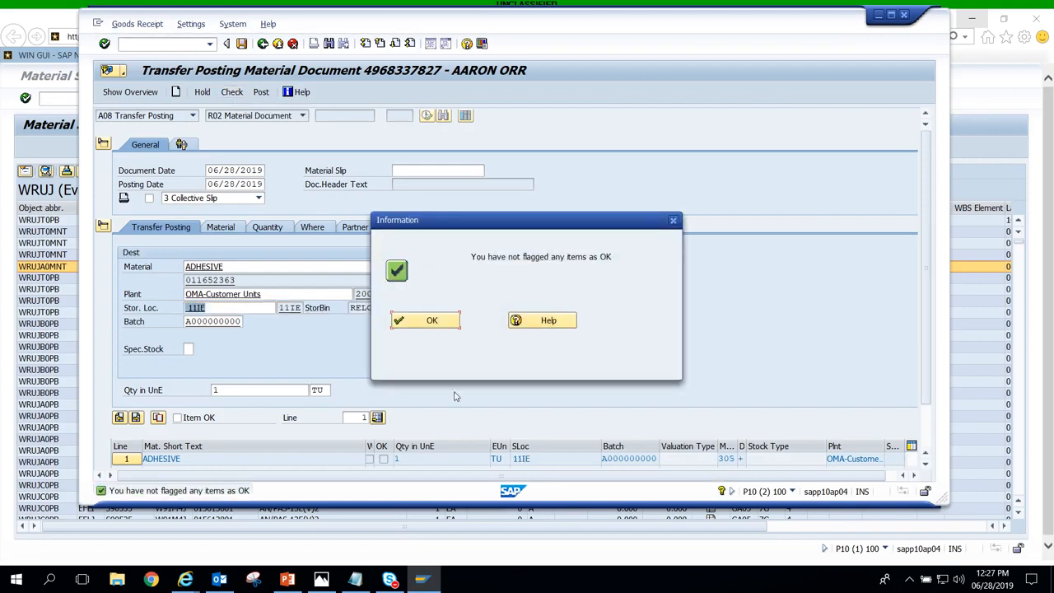
left_click(430, 321)
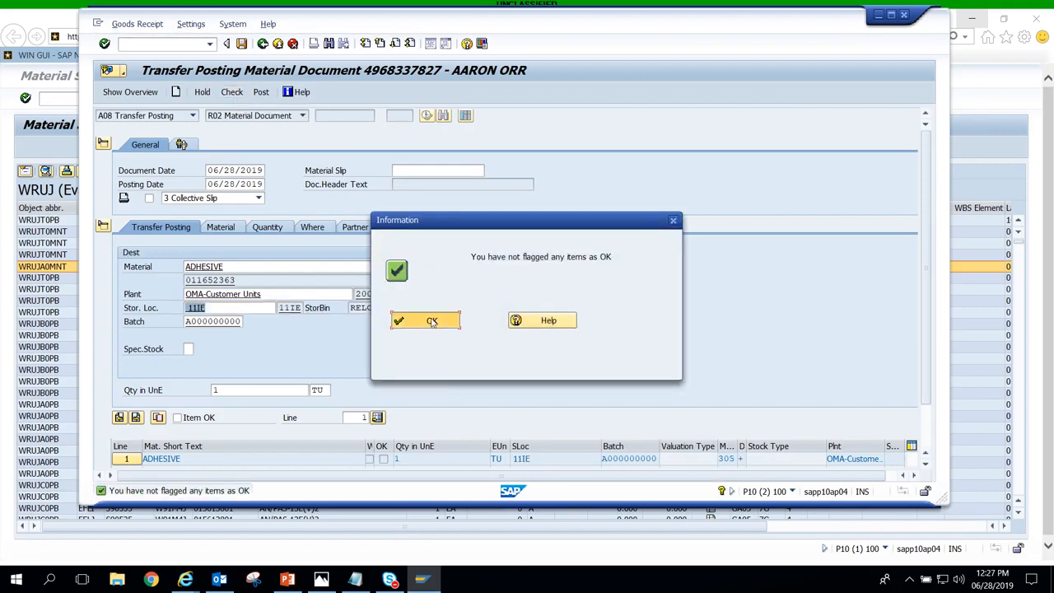
left_click(260, 92)
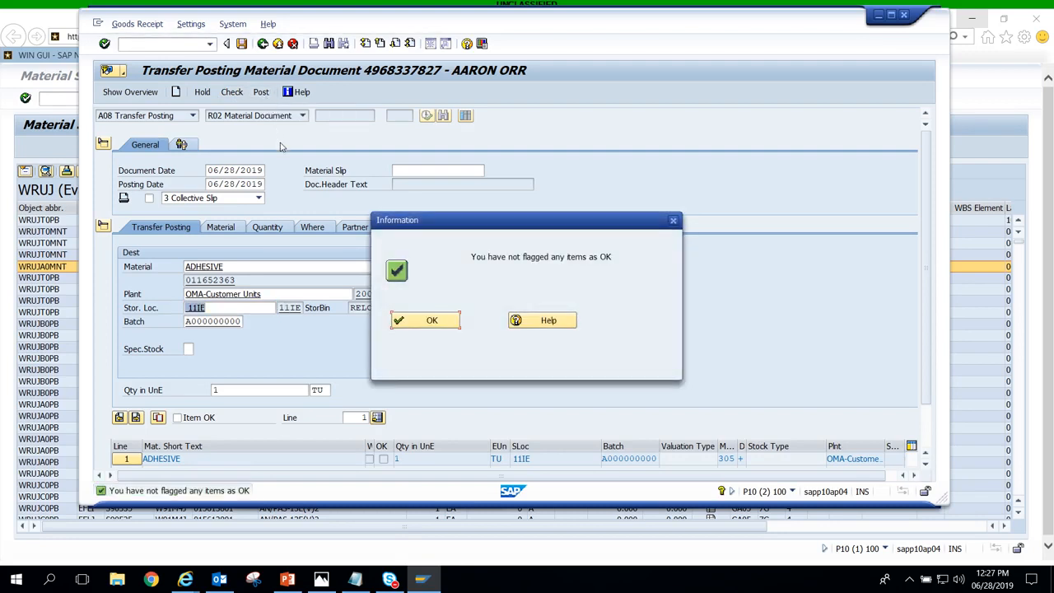
left_click(429, 327)
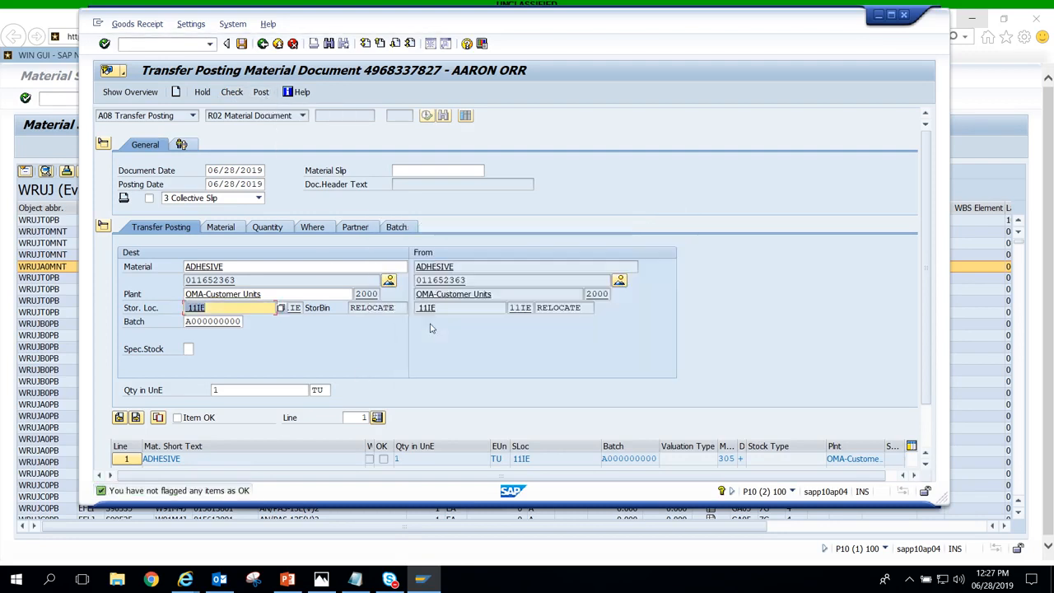
Step: Flag the adhesive line as Item OK and post the transfer, acknowledging the information dialog
left_click(176, 417)
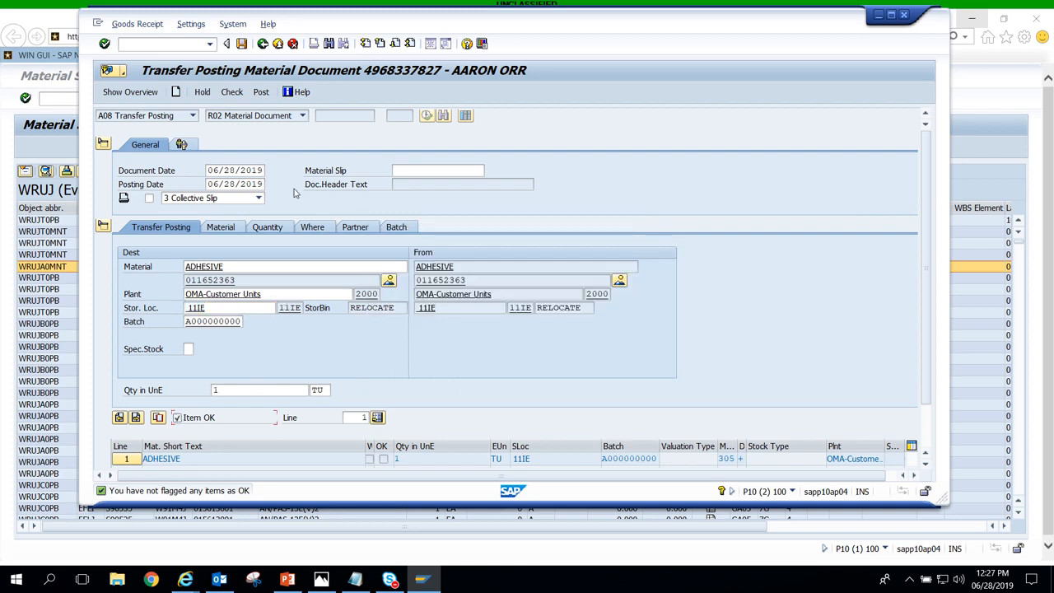
left_click(260, 92)
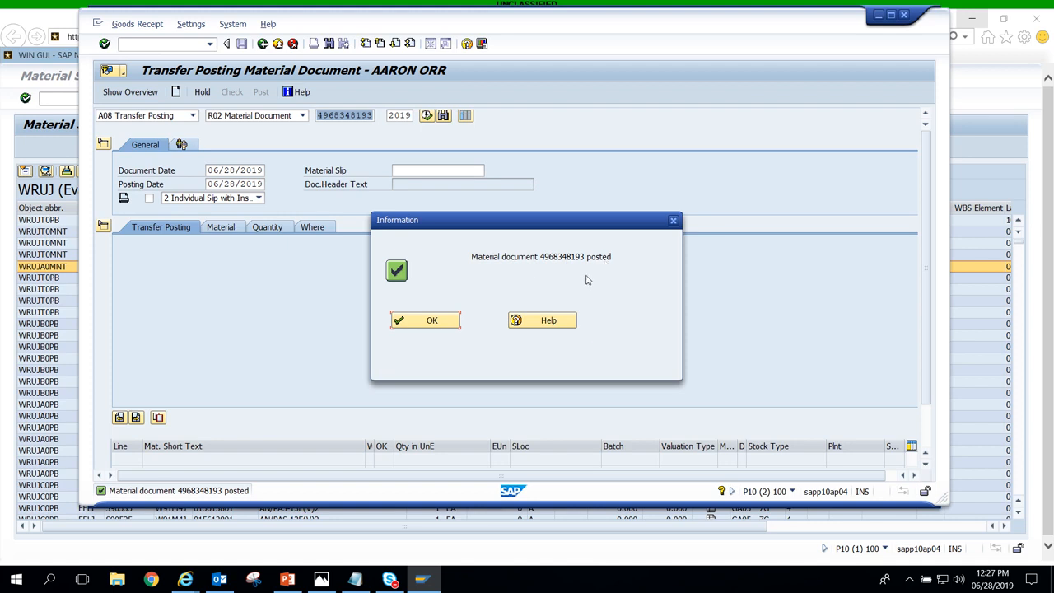
left_click(445, 319)
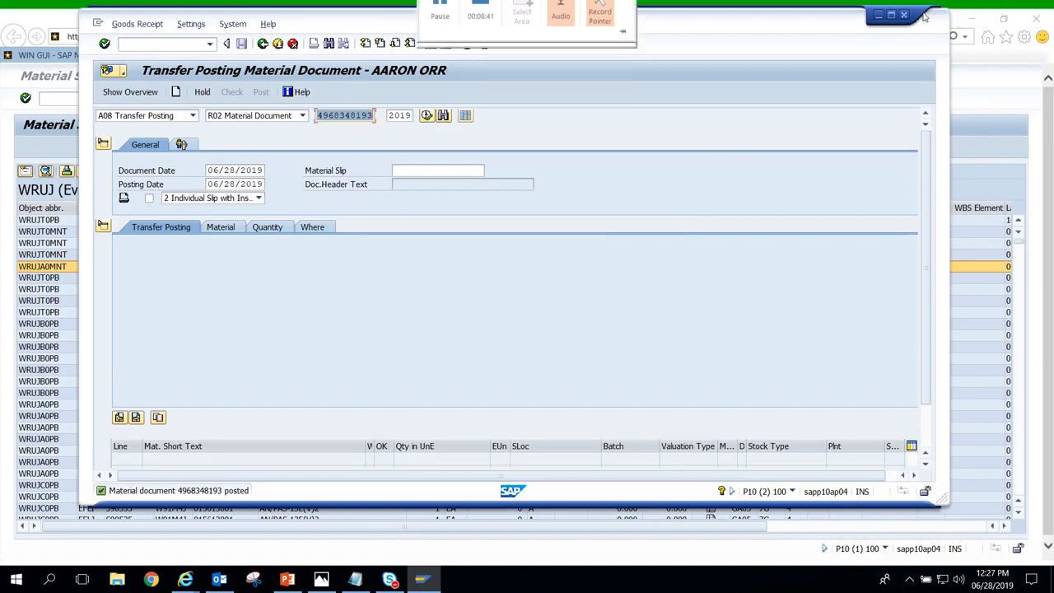
Step: Close the untitled Notepad note without saving and minimize the transfer posting and browser windows
left_click(877, 15)
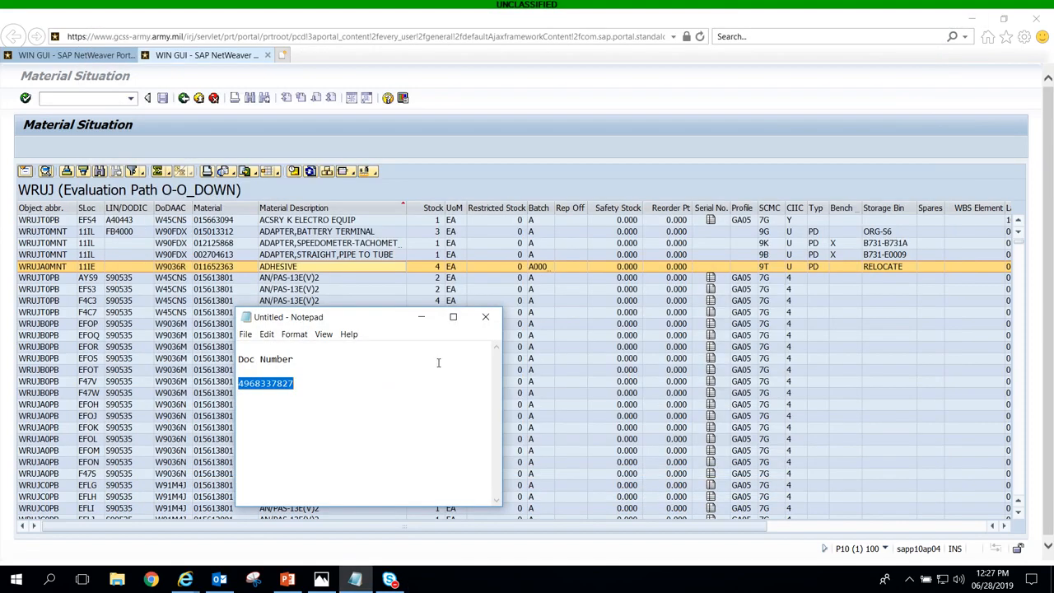
left_click(485, 317)
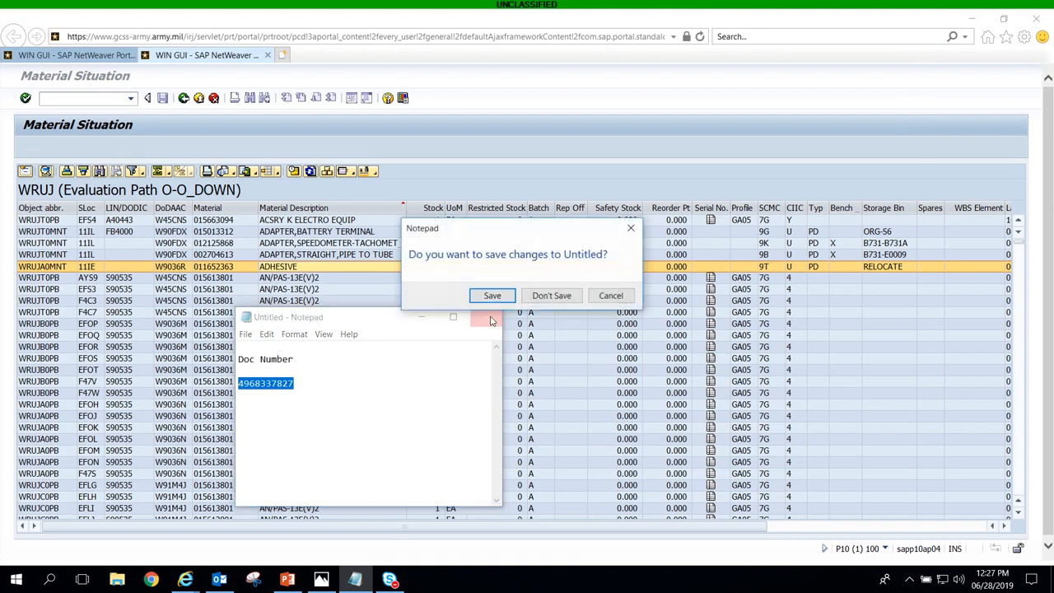
left_click(546, 295)
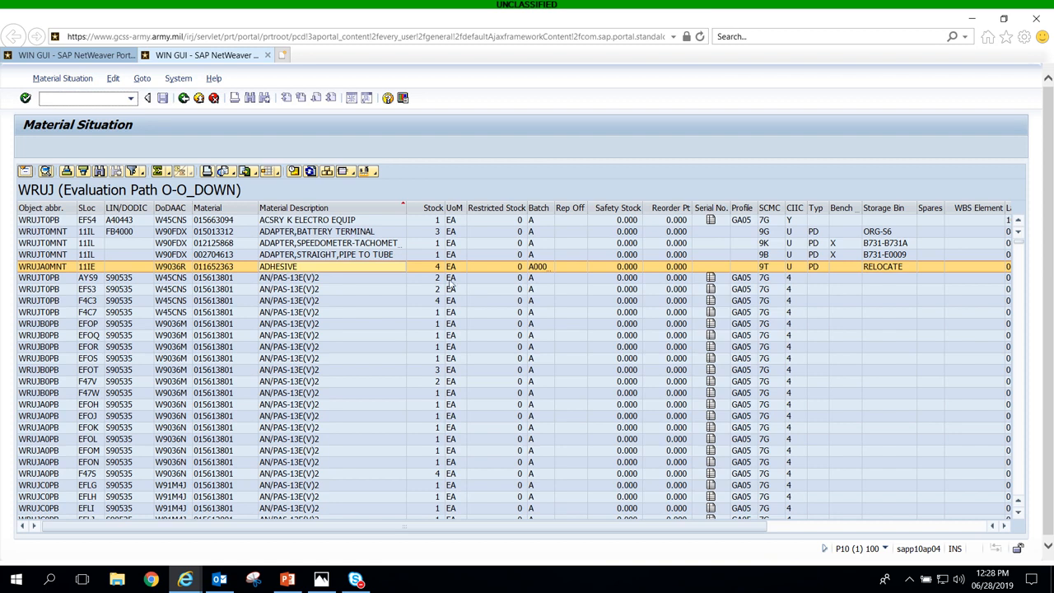
left_click(975, 19)
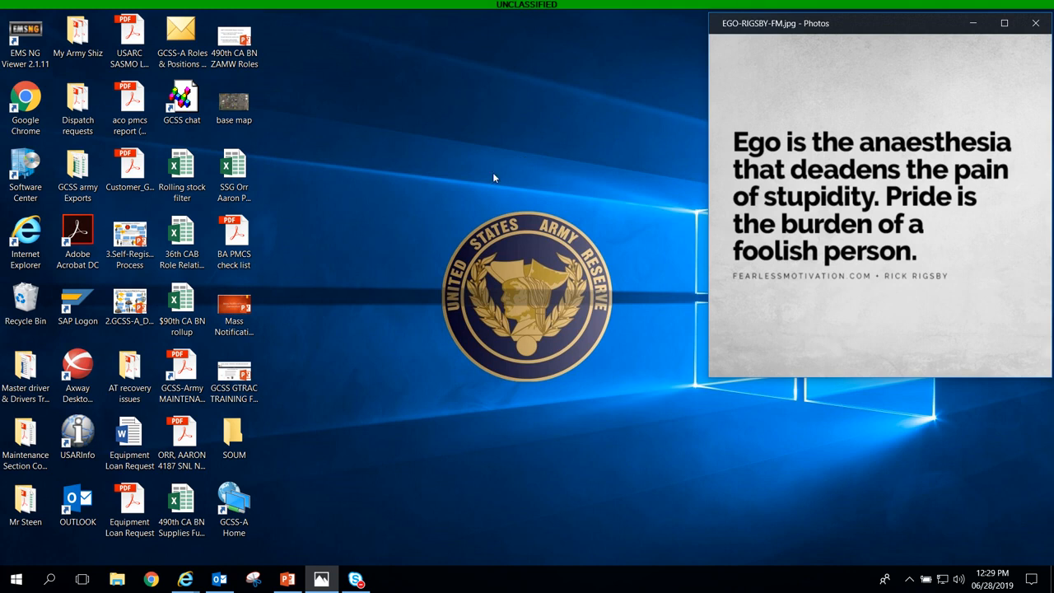
mouse_move(447, 3)
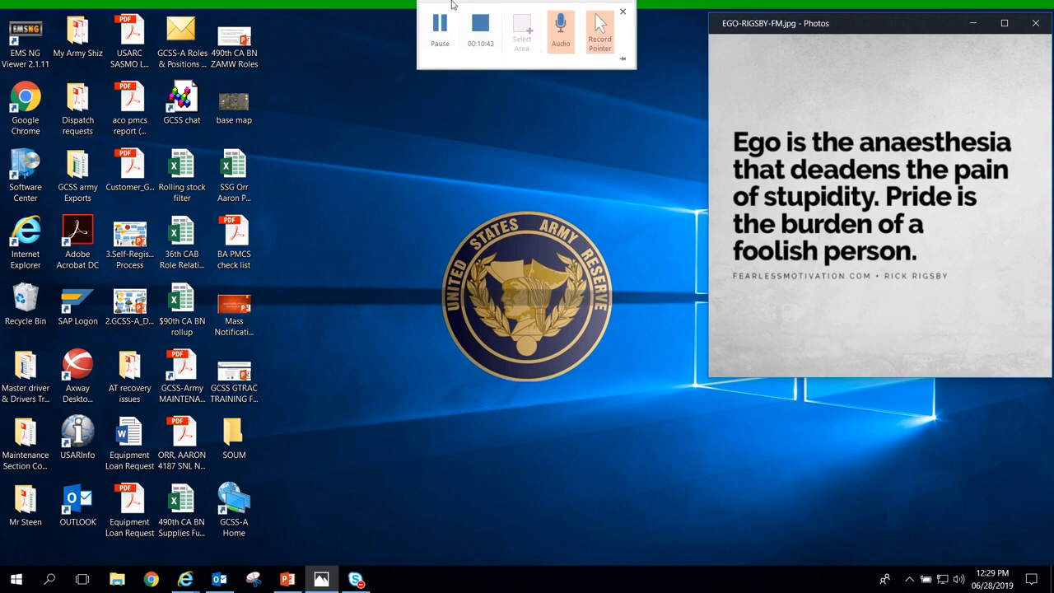